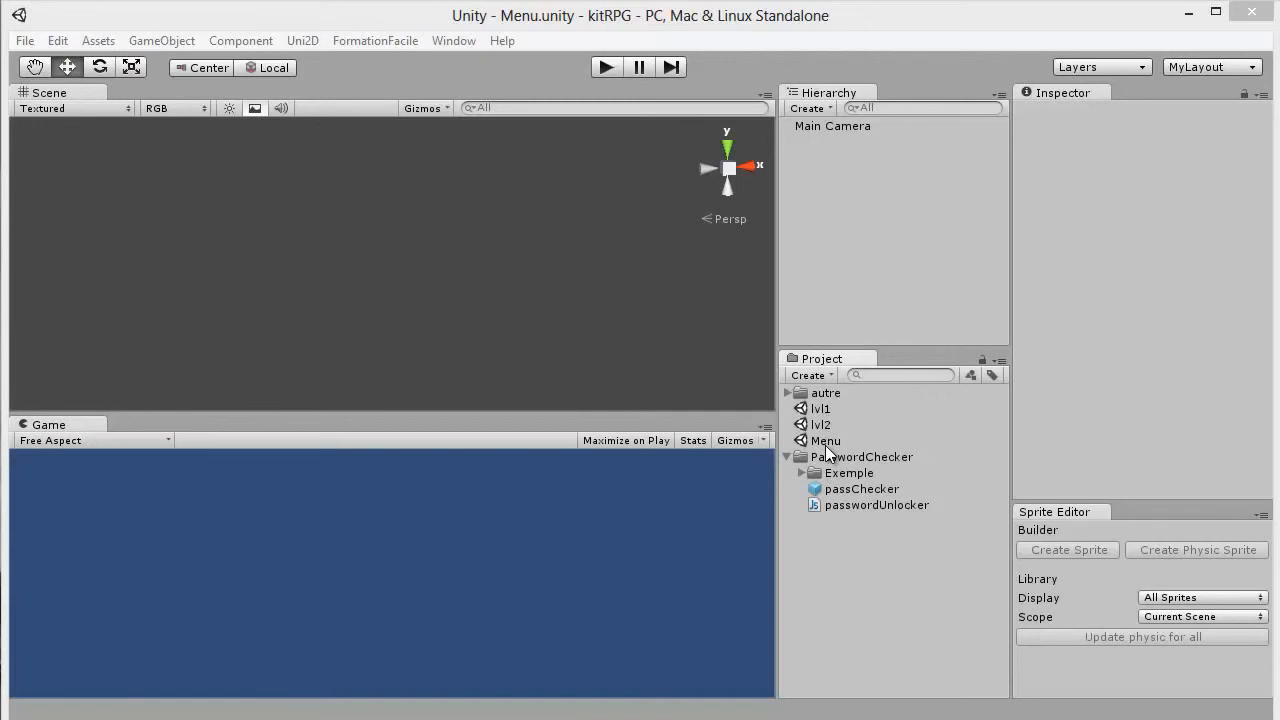
Step: Open the lvl1 scene and the lvl2 scene in turn to view their contents
{"action": "left_click", "coordinate": [826, 441]}
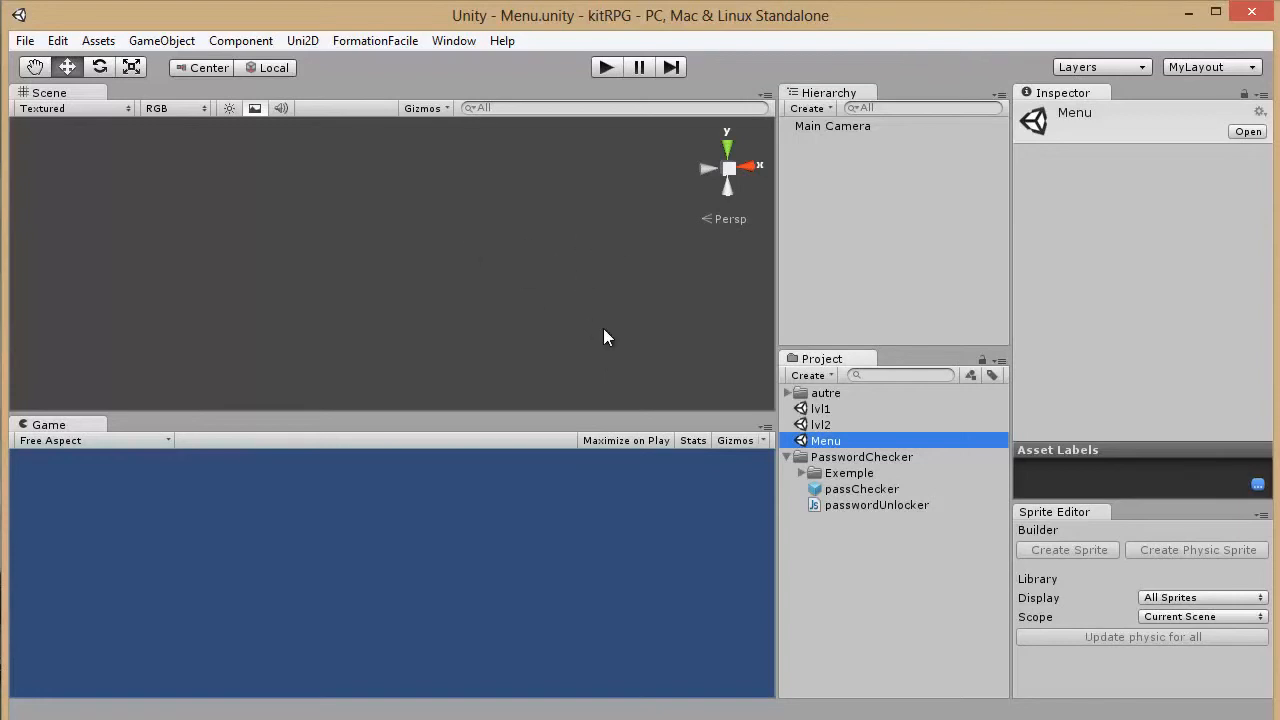
{"action": "double_click", "coordinate": [809, 408]}
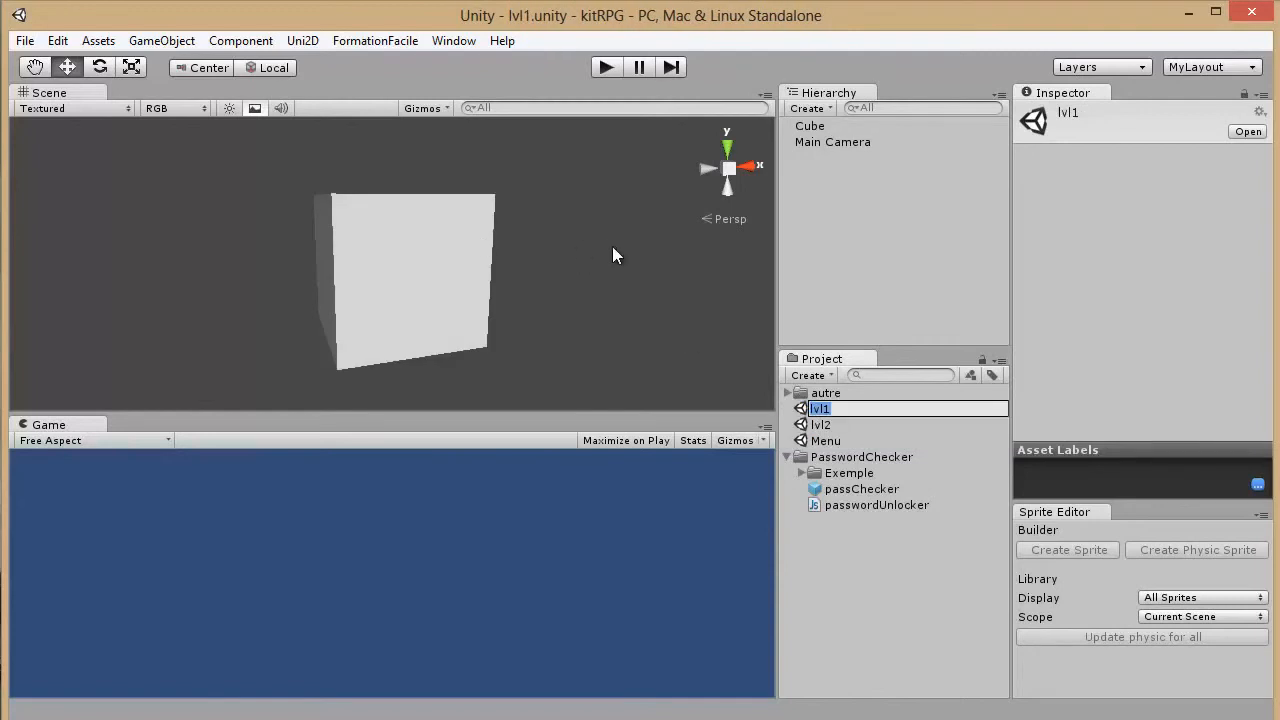
{"action": "double_click", "coordinate": [820, 424]}
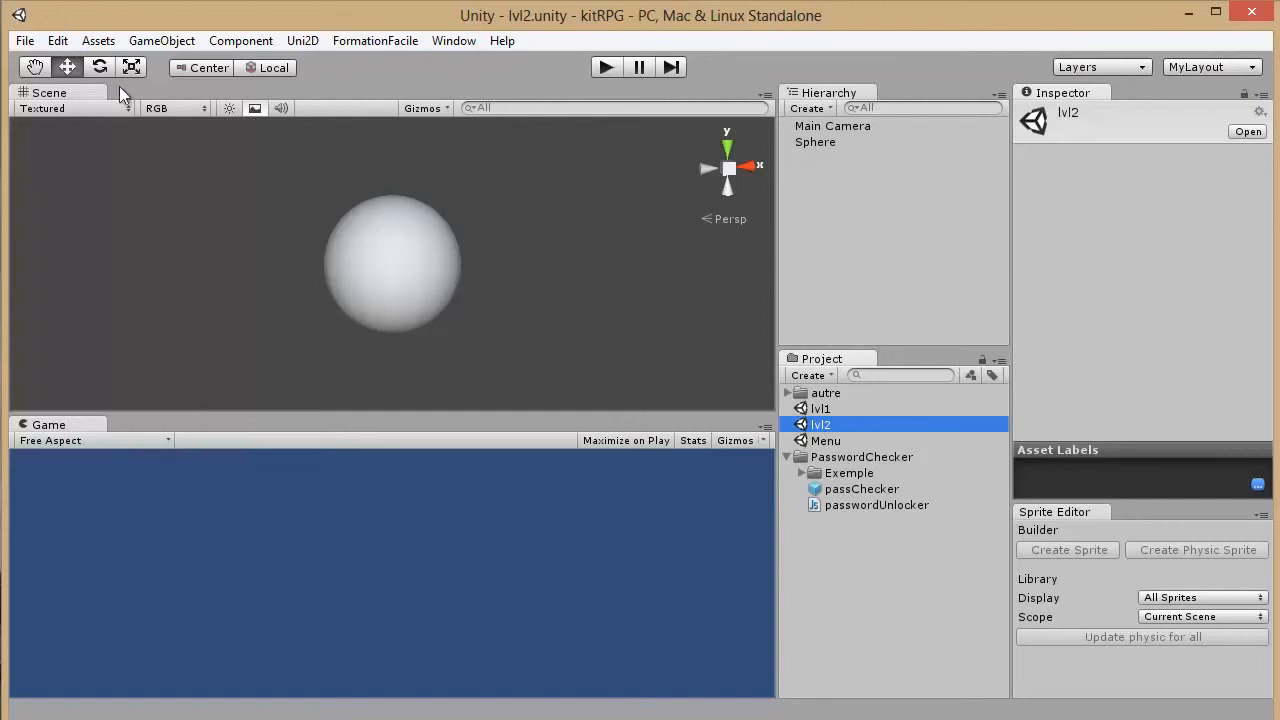
Step: Add the Menu, lvl1 and lvl2 scenes, in that order, to the scenes in the build settings
{"action": "left_click", "coordinate": [25, 40]}
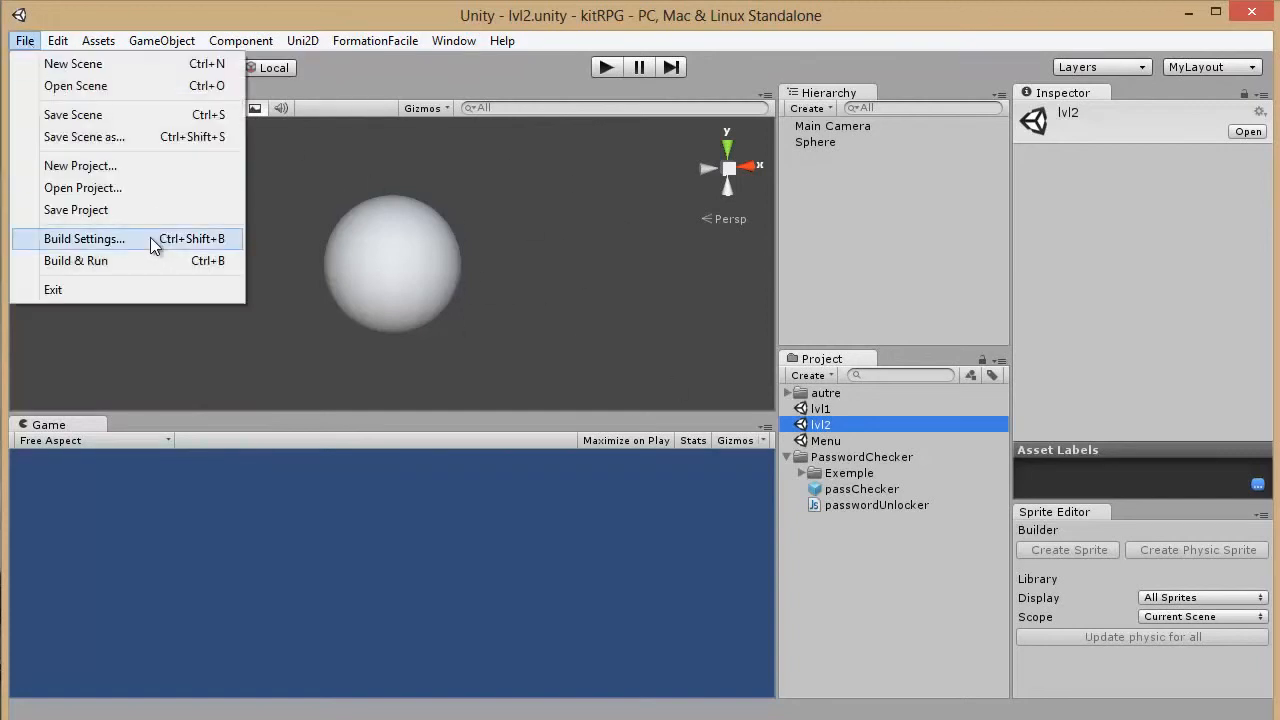
{"action": "left_click", "coordinate": [85, 238]}
{"action": "left_click", "coordinate": [822, 441]}
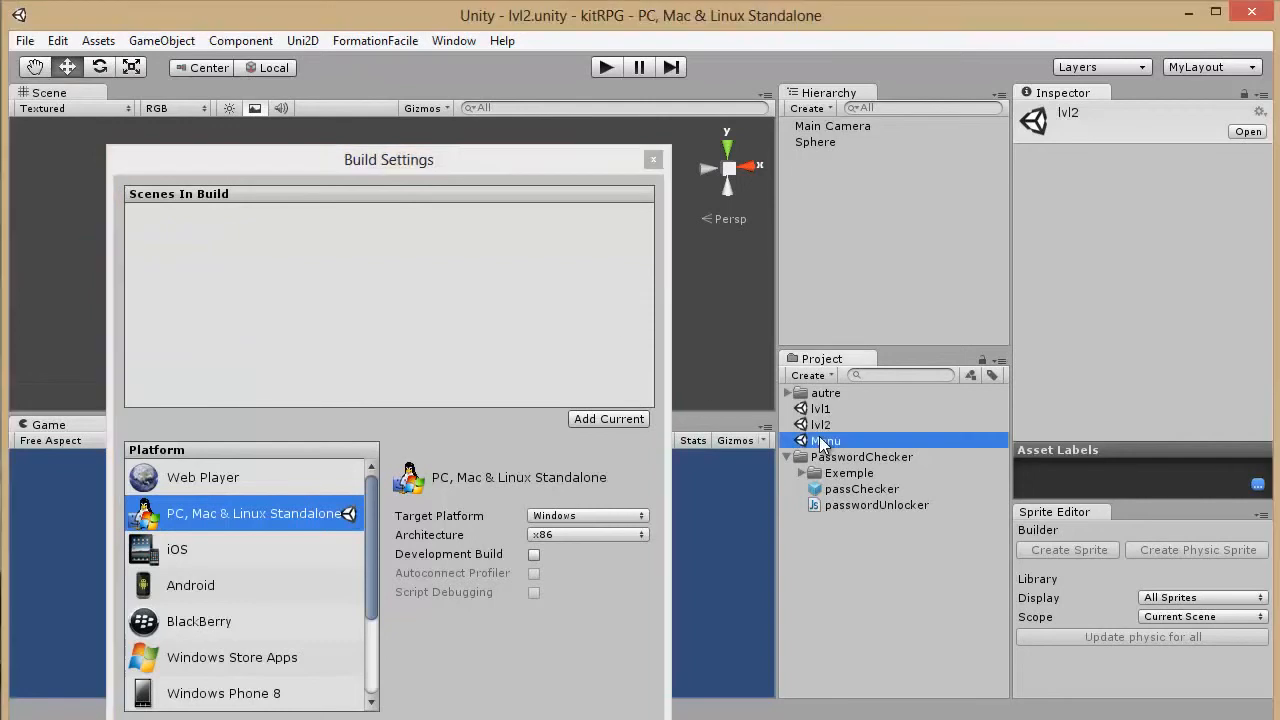
{"action": "left_click_drag", "start_coordinate": [822, 443], "coordinate": [206, 224]}
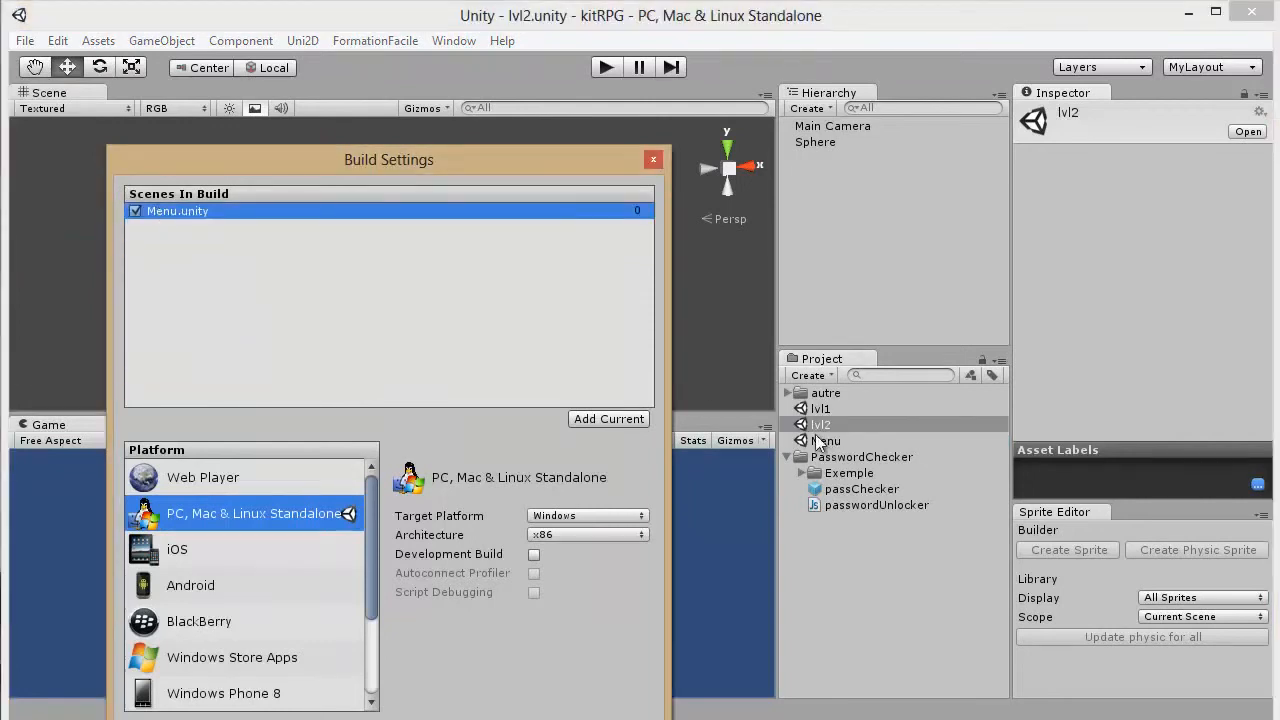
{"action": "left_click_drag", "start_coordinate": [821, 409], "coordinate": [300, 240]}
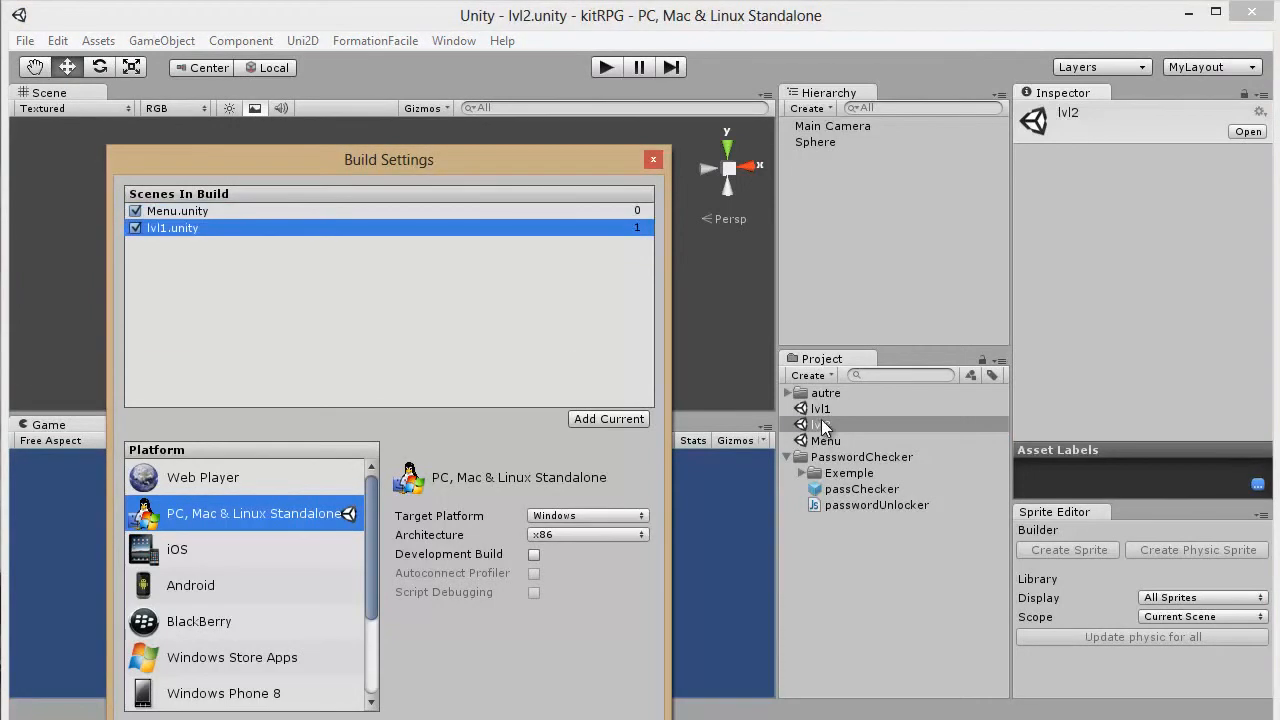
{"action": "left_click_drag", "start_coordinate": [823, 423], "coordinate": [452, 350]}
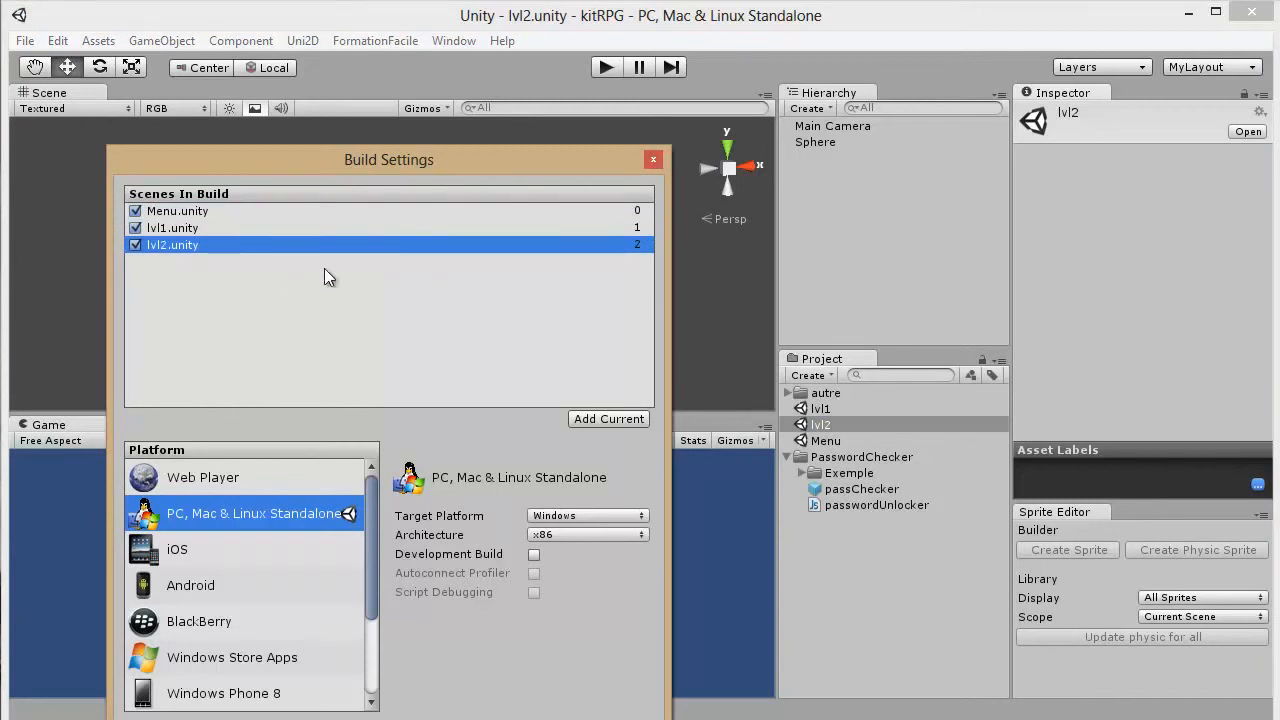
{"action": "left_click", "coordinate": [655, 161]}
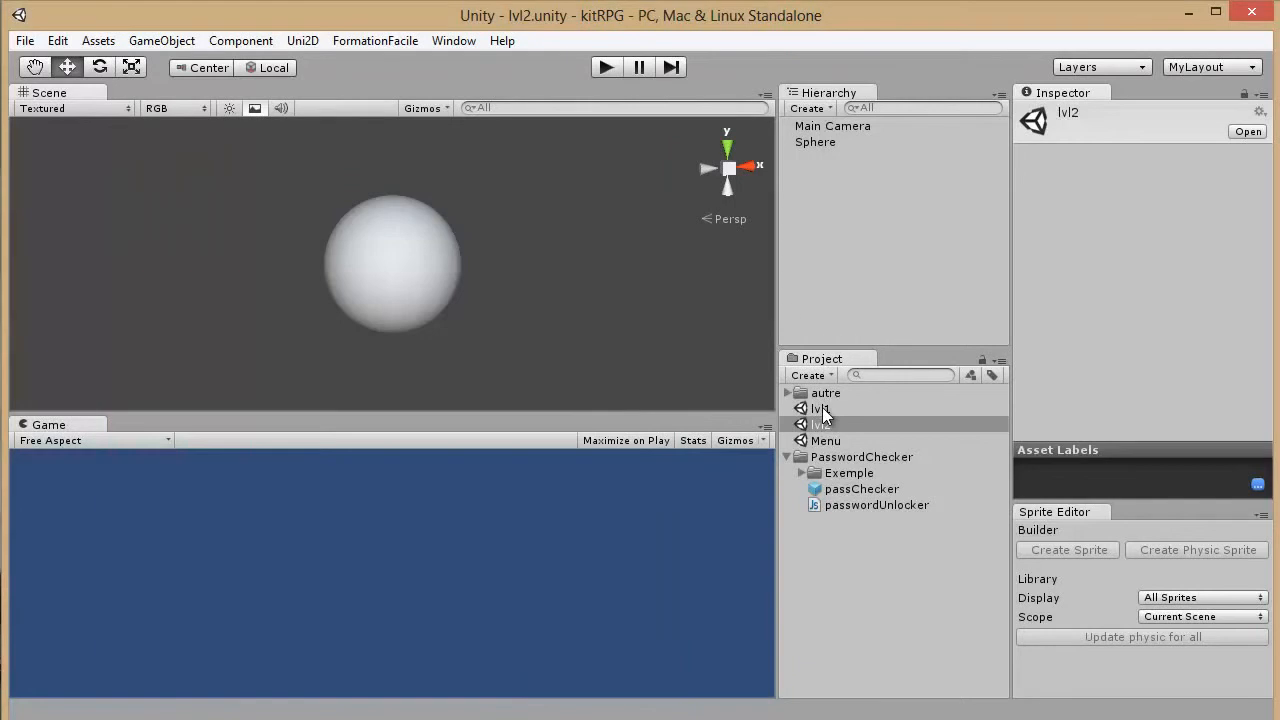
Step: View the lvl1 scene again, reopen the Menu scene and briefly test-run it in play mode
{"action": "double_click", "coordinate": [820, 409]}
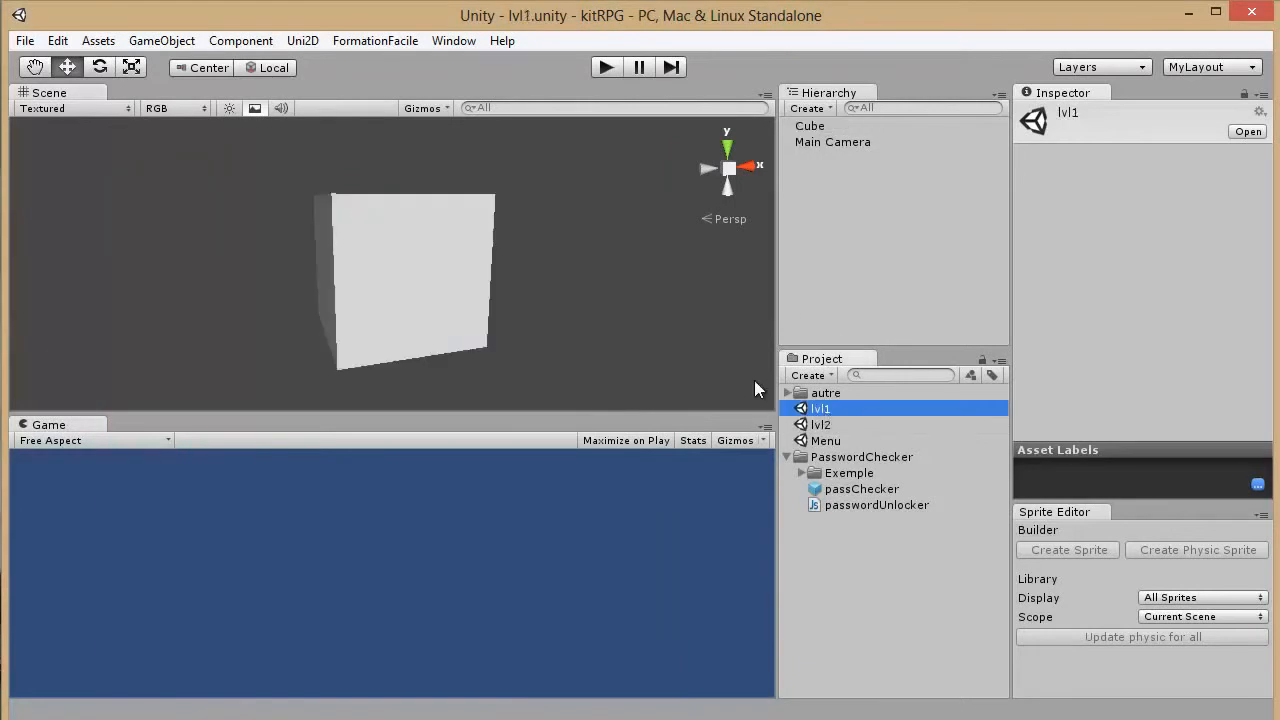
{"action": "double_click", "coordinate": [822, 441]}
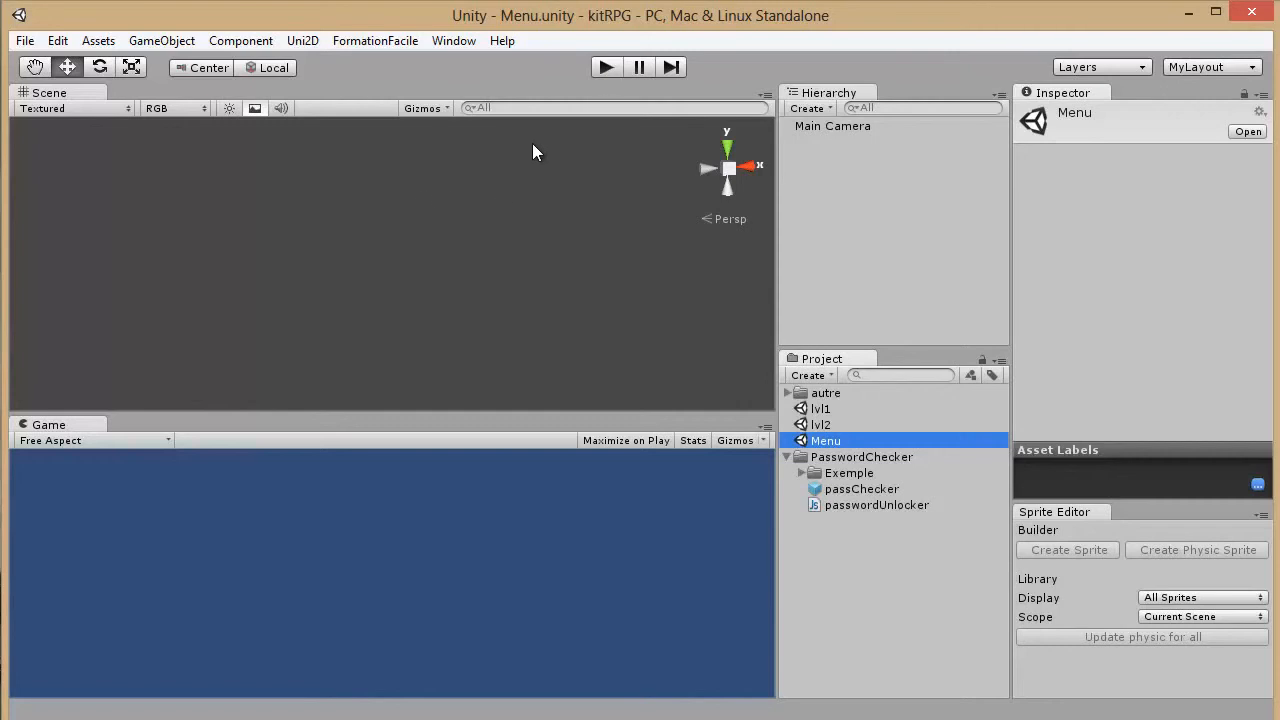
{"action": "left_click", "coordinate": [605, 68]}
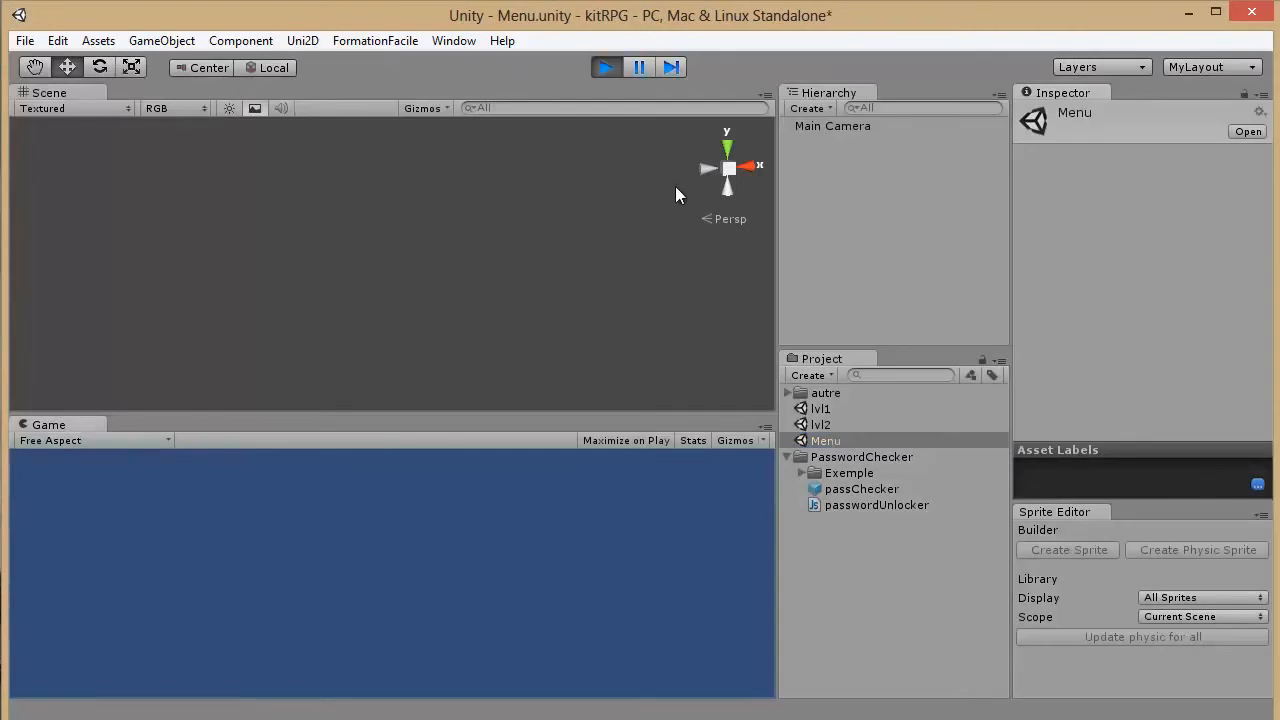
{"action": "left_click", "coordinate": [617, 68]}
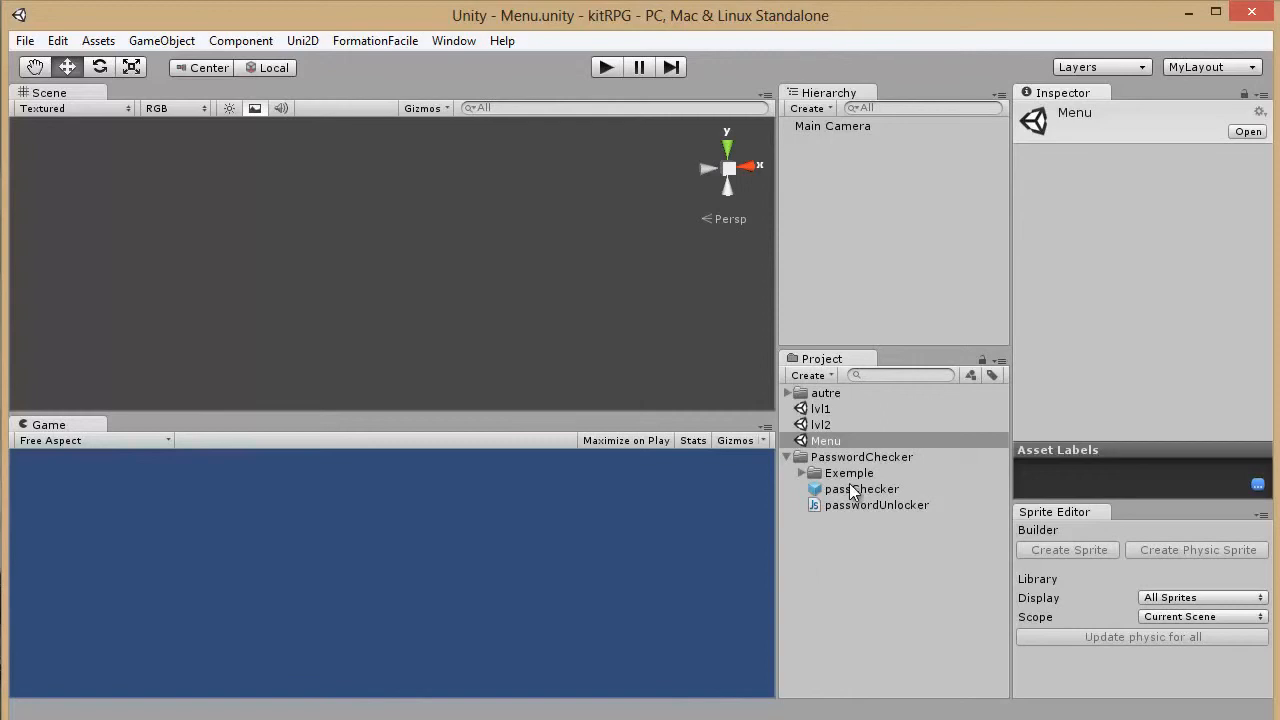
Step: Place the passChecker prefab in the Menu scene and clear the selection
{"action": "left_click_drag", "start_coordinate": [840, 488], "coordinate": [519, 230]}
{"action": "left_click", "coordinate": [598, 123]}
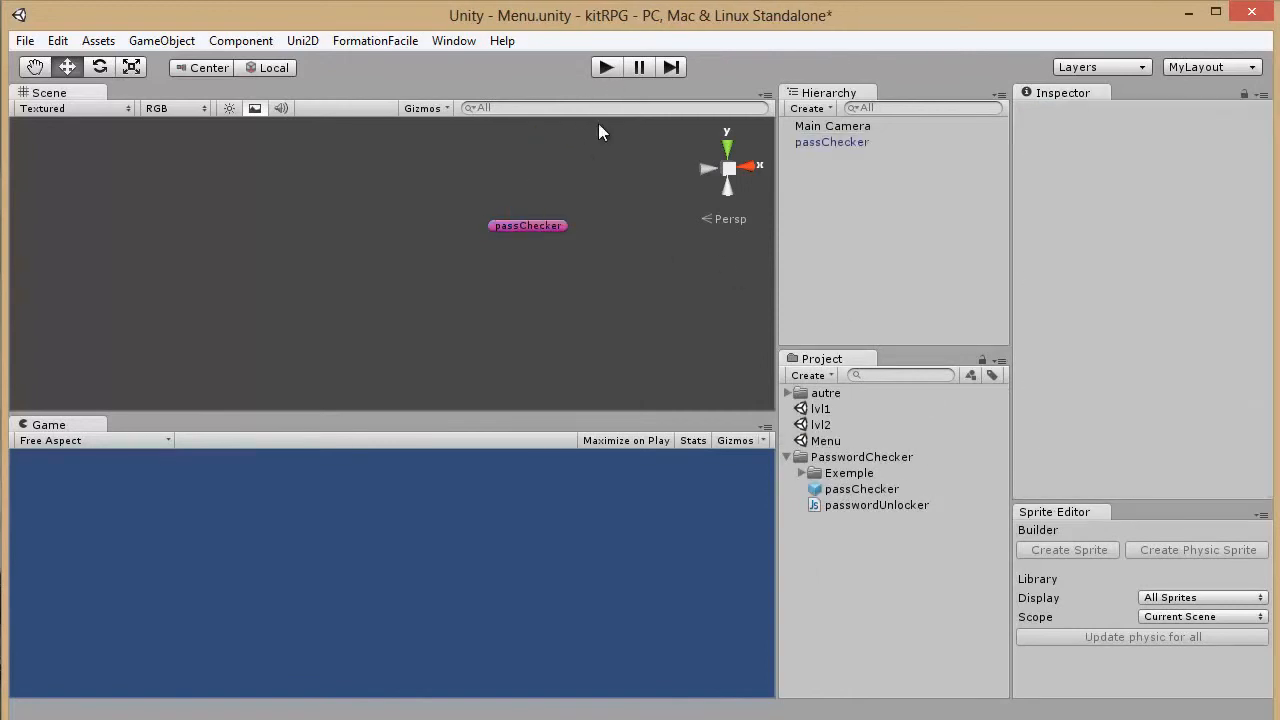
Step: Test-run the Menu scene, enter a random string in the game's password field, and stop the run
{"action": "left_click", "coordinate": [610, 68]}
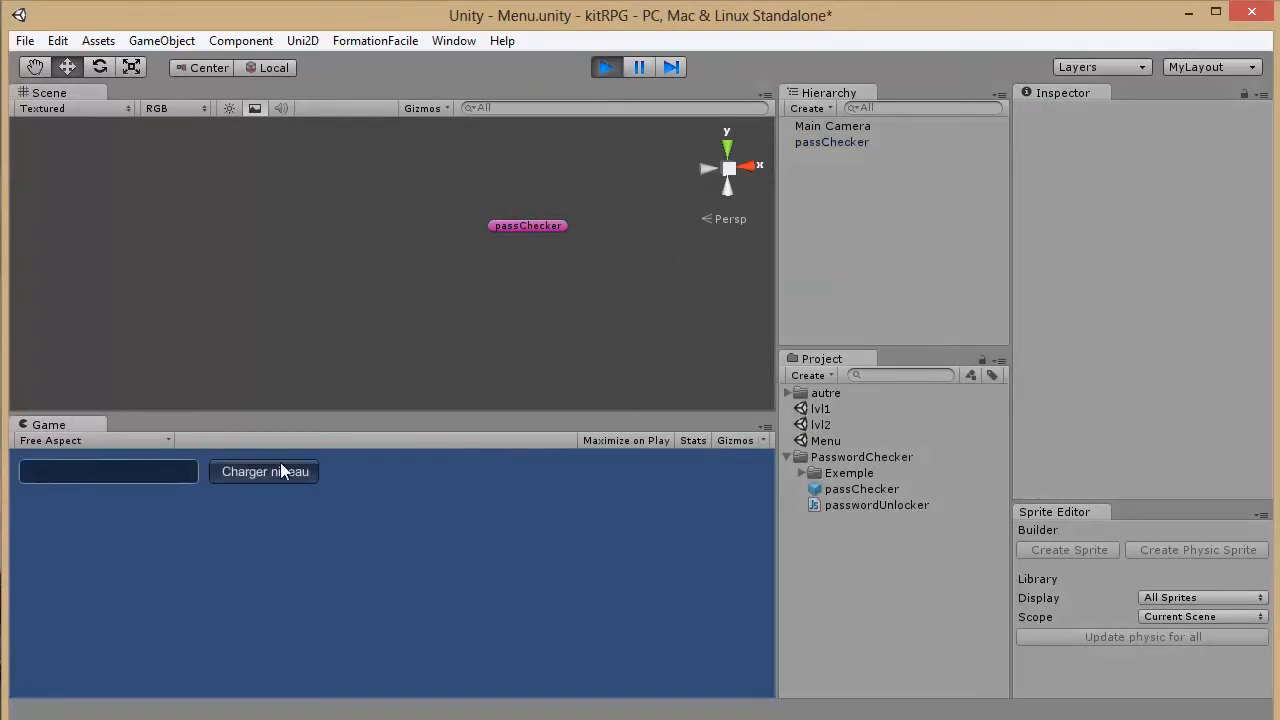
{"action": "left_click", "coordinate": [119, 466]}
{"action": "type", "text": "bhsbvlhbsvbhlvb"}
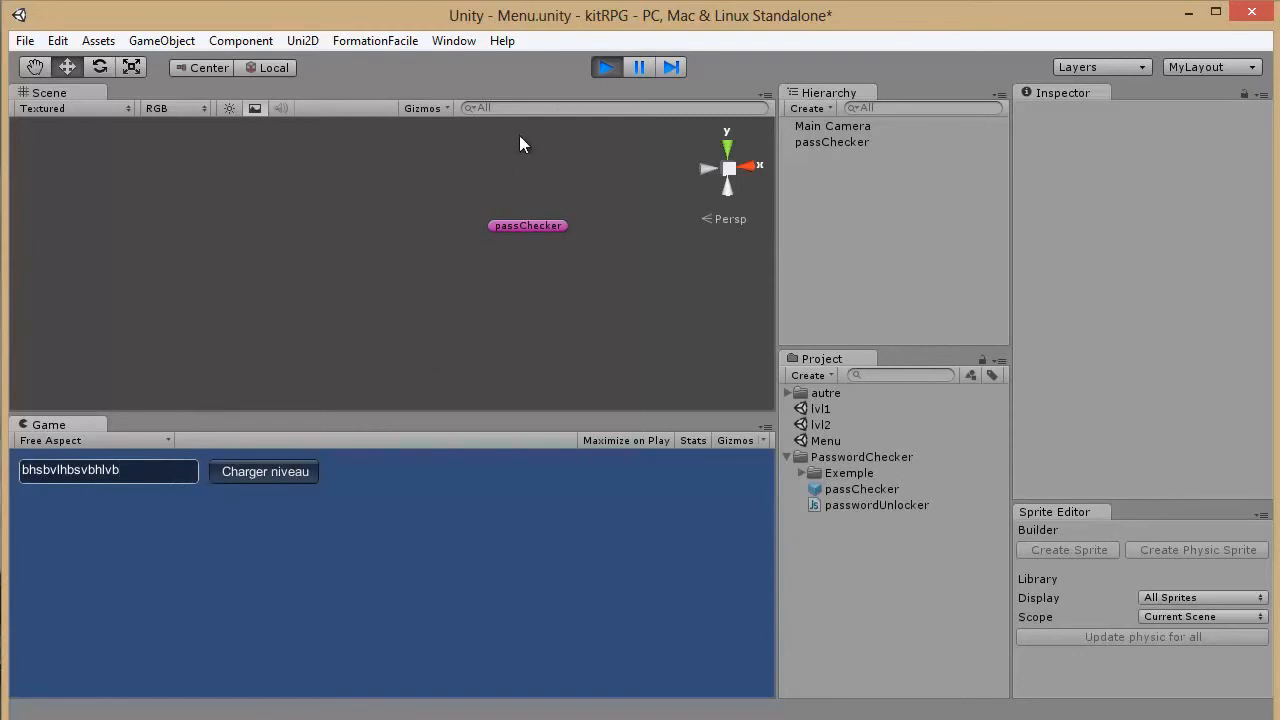
{"action": "left_click", "coordinate": [606, 67]}
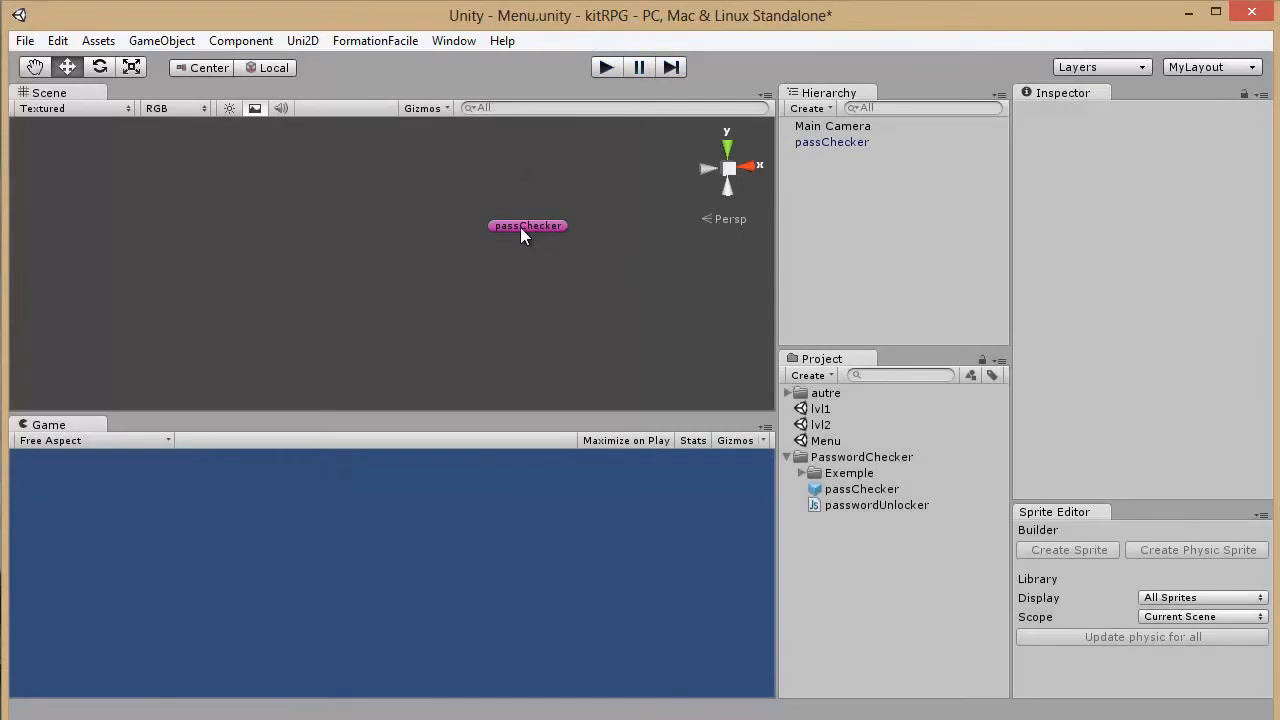
Step: Select passChecker in the scene, widen its property view, and set the Pass array size to 2
{"action": "left_click", "coordinate": [528, 227]}
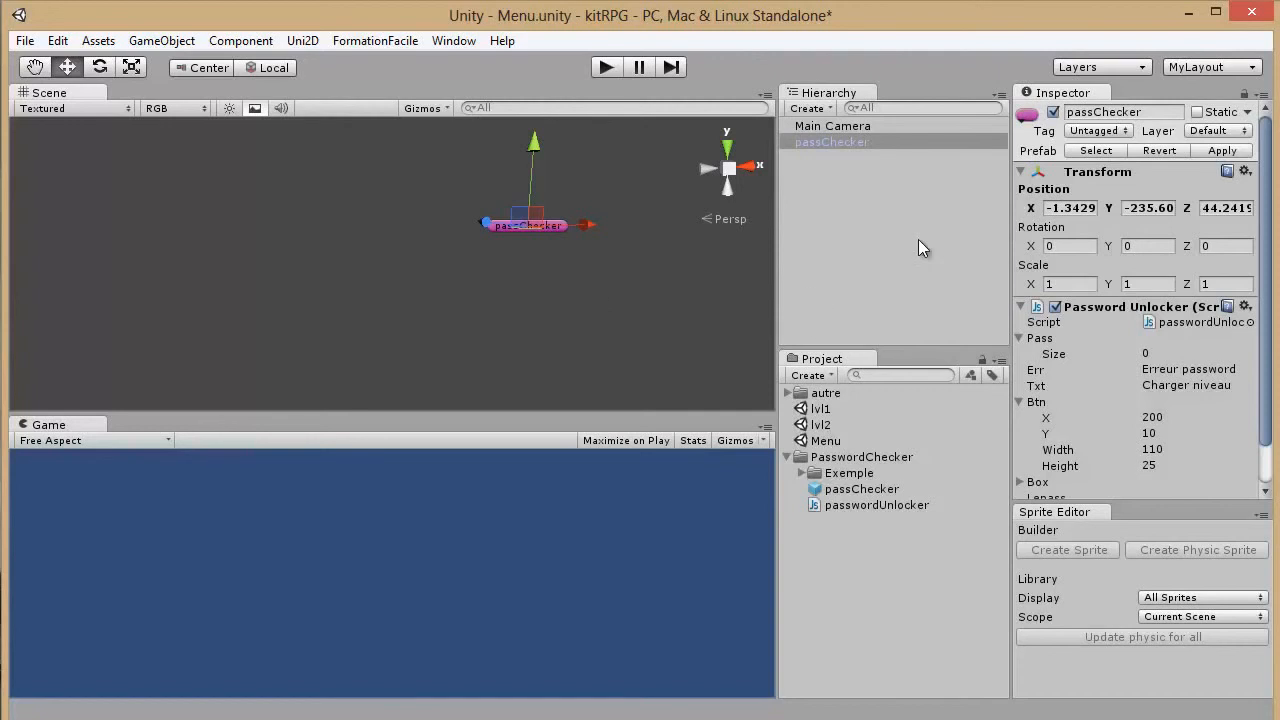
{"action": "left_click_drag", "start_coordinate": [1011, 230], "coordinate": [670, 217]}
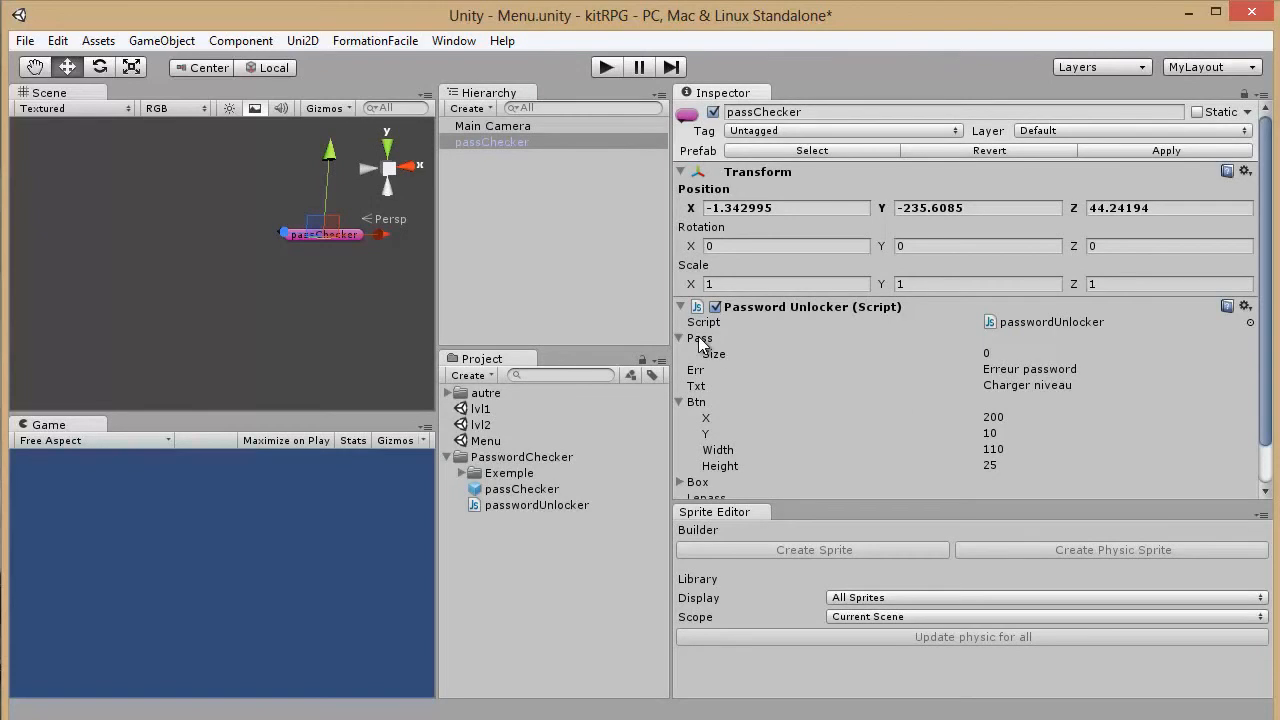
{"action": "left_click", "coordinate": [996, 352]}
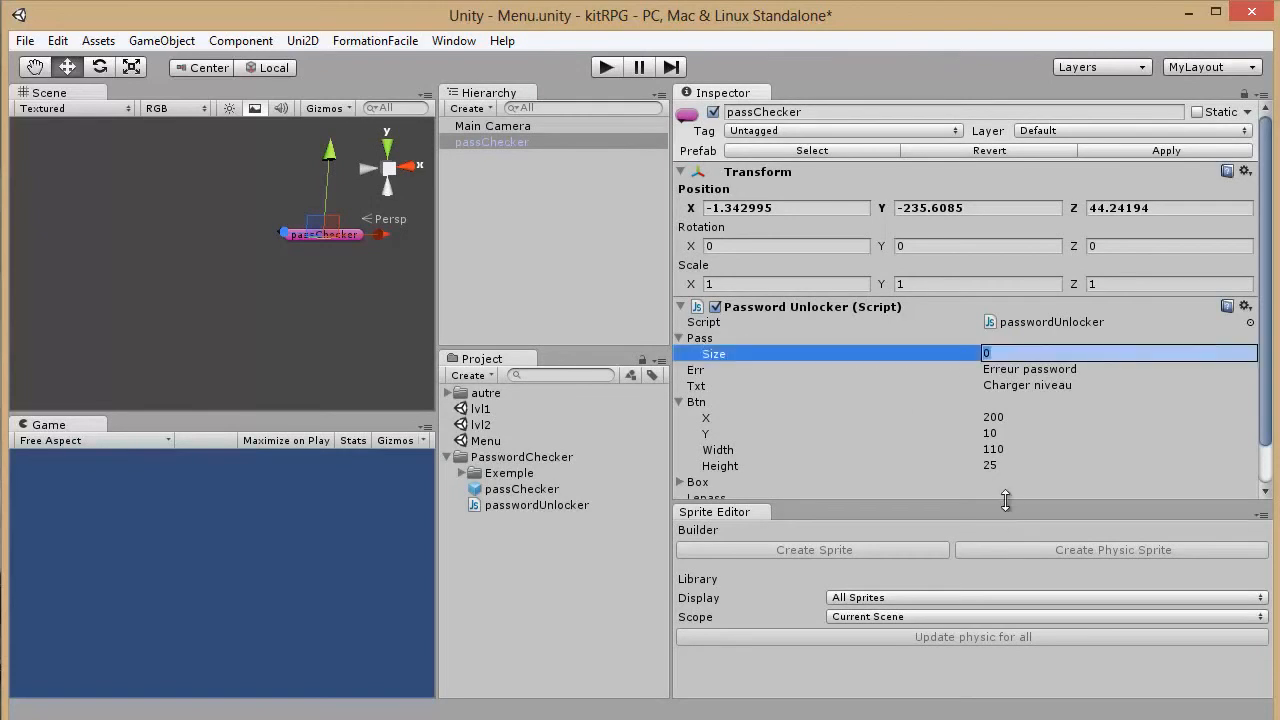
{"action": "type", "text": "2"}
{"action": "key", "text": "Return"}
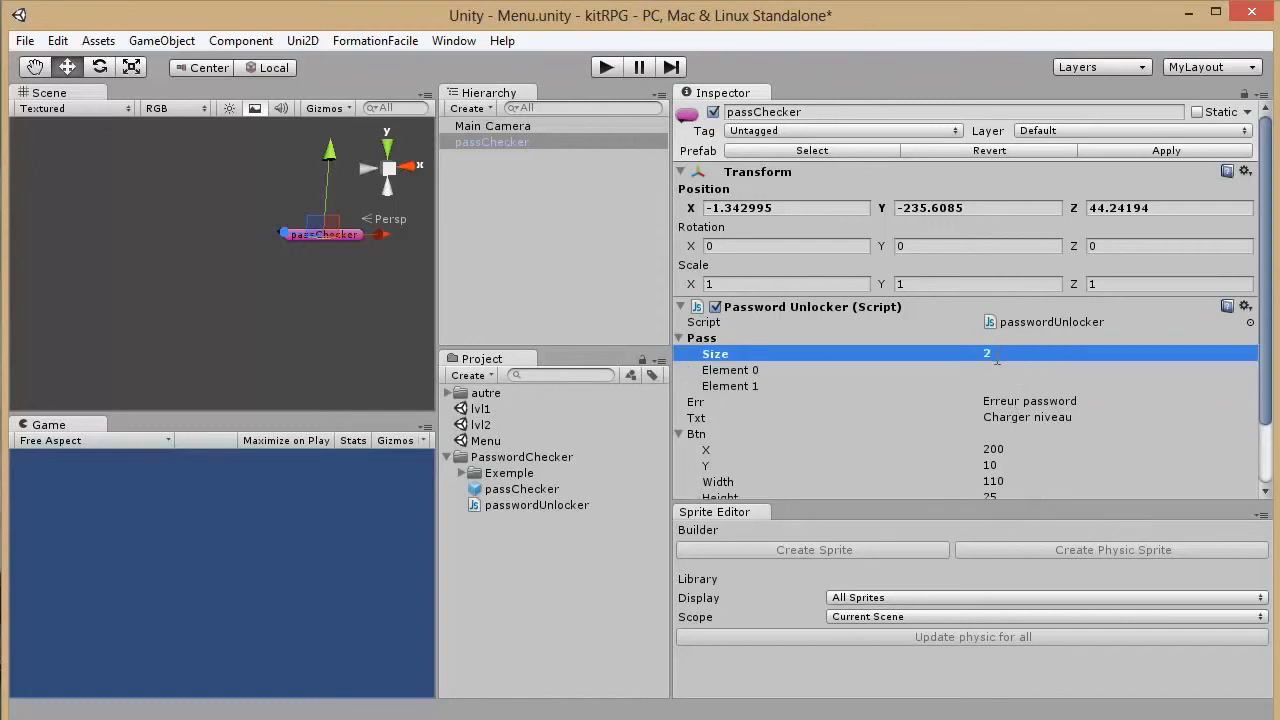
Step: Enter the level passwords in Element 0 and Element 1 of the Pass array
{"action": "left_click", "coordinate": [995, 370]}
{"action": "left_click", "coordinate": [990, 385]}
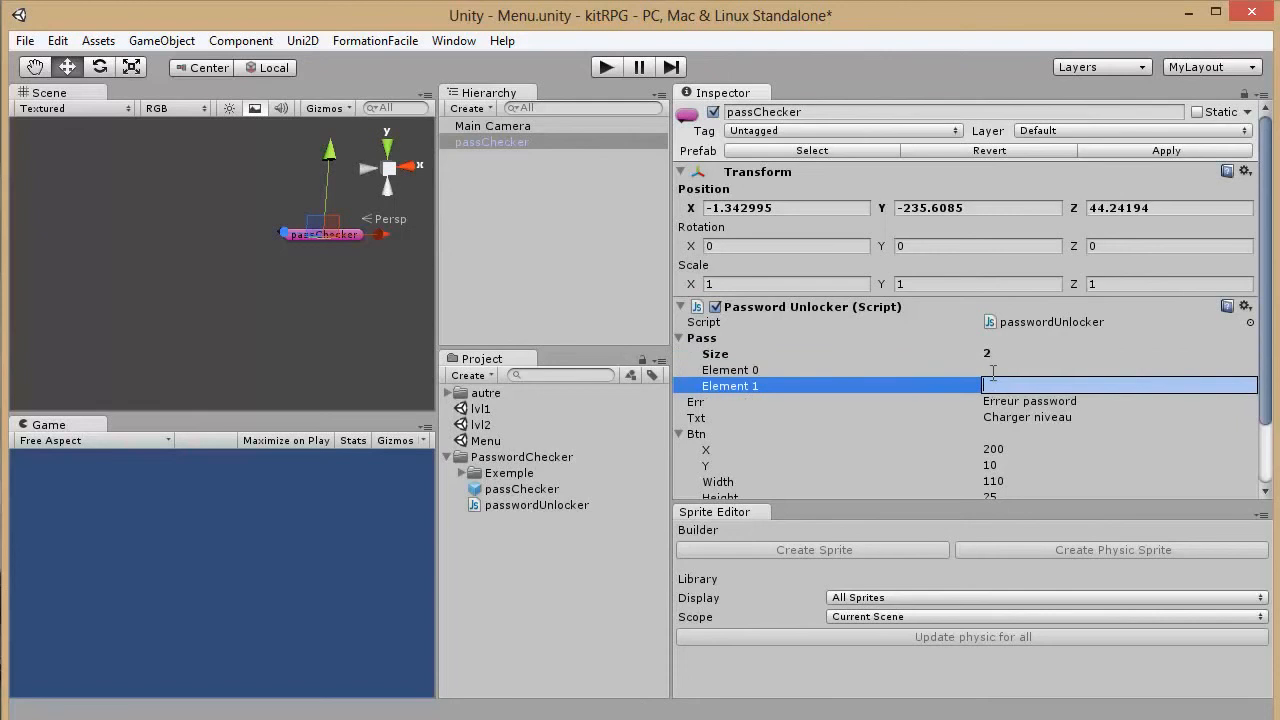
{"action": "left_click", "coordinate": [995, 371]}
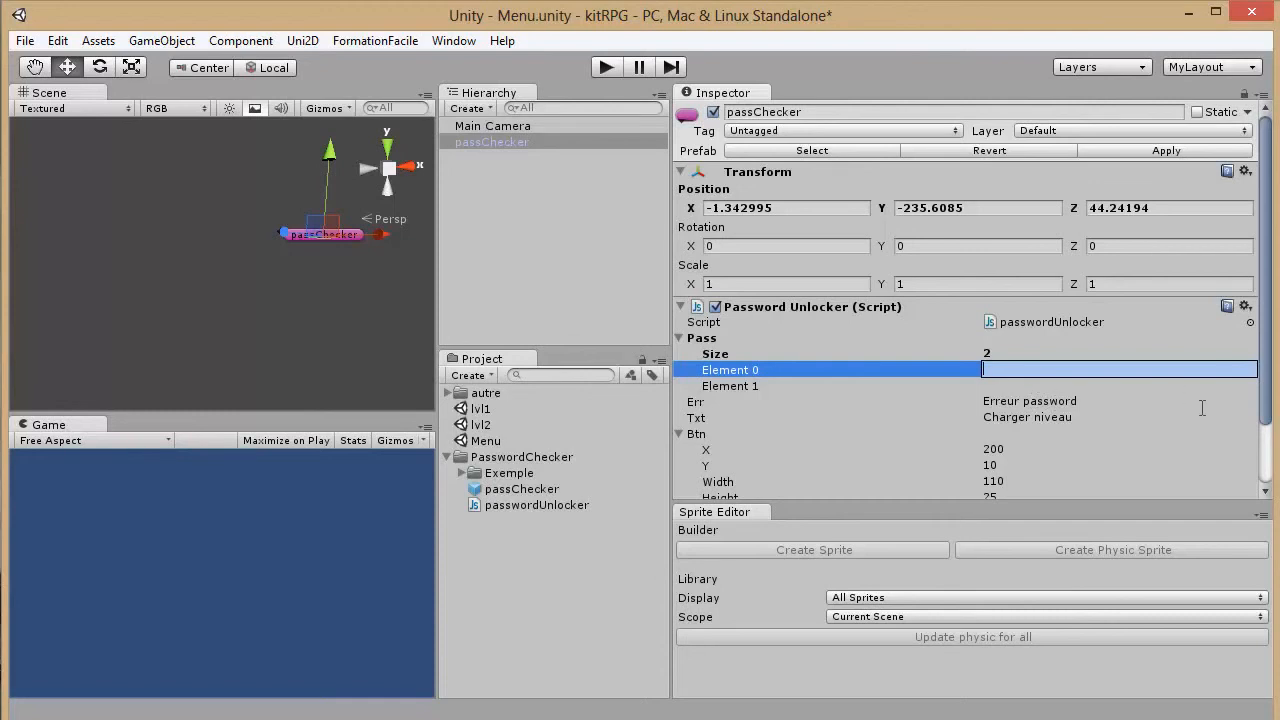
{"action": "type", "text": "motdepasse"}
{"action": "left_click", "coordinate": [1022, 382]}
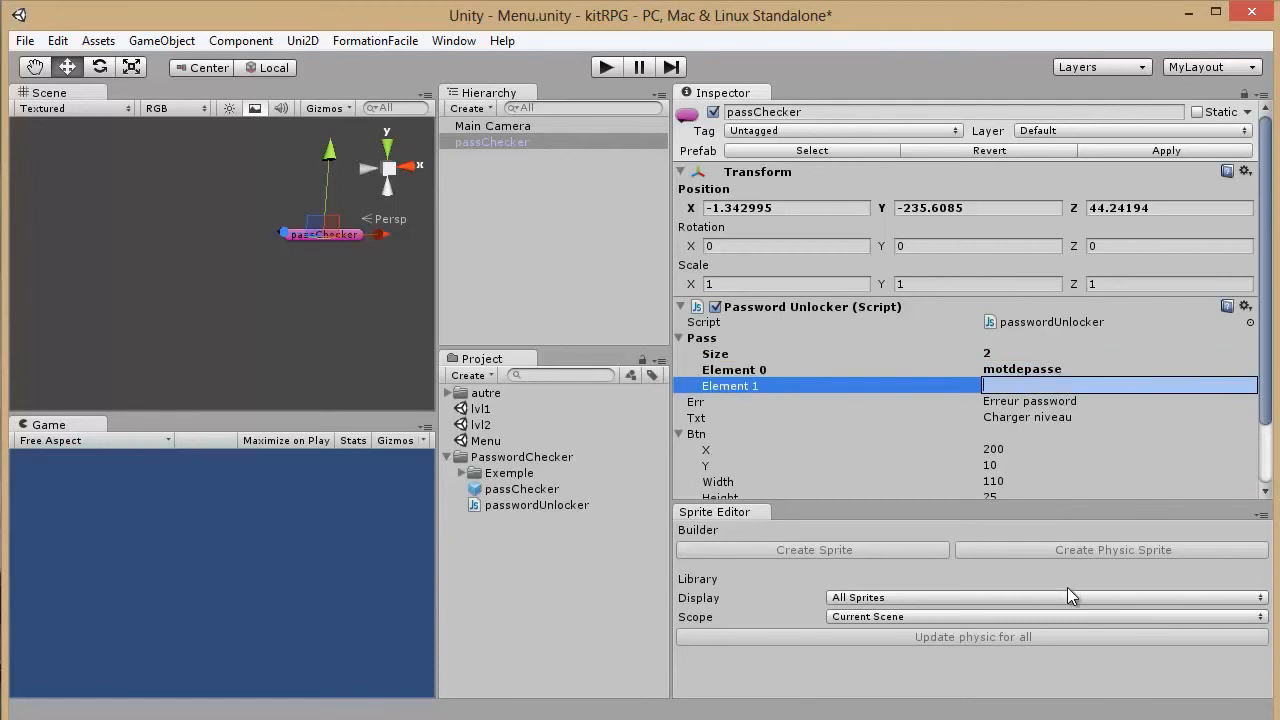
{"action": "type", "text": "lvl2"}
{"action": "key", "text": "Return"}
{"action": "left_click", "coordinate": [996, 369]}
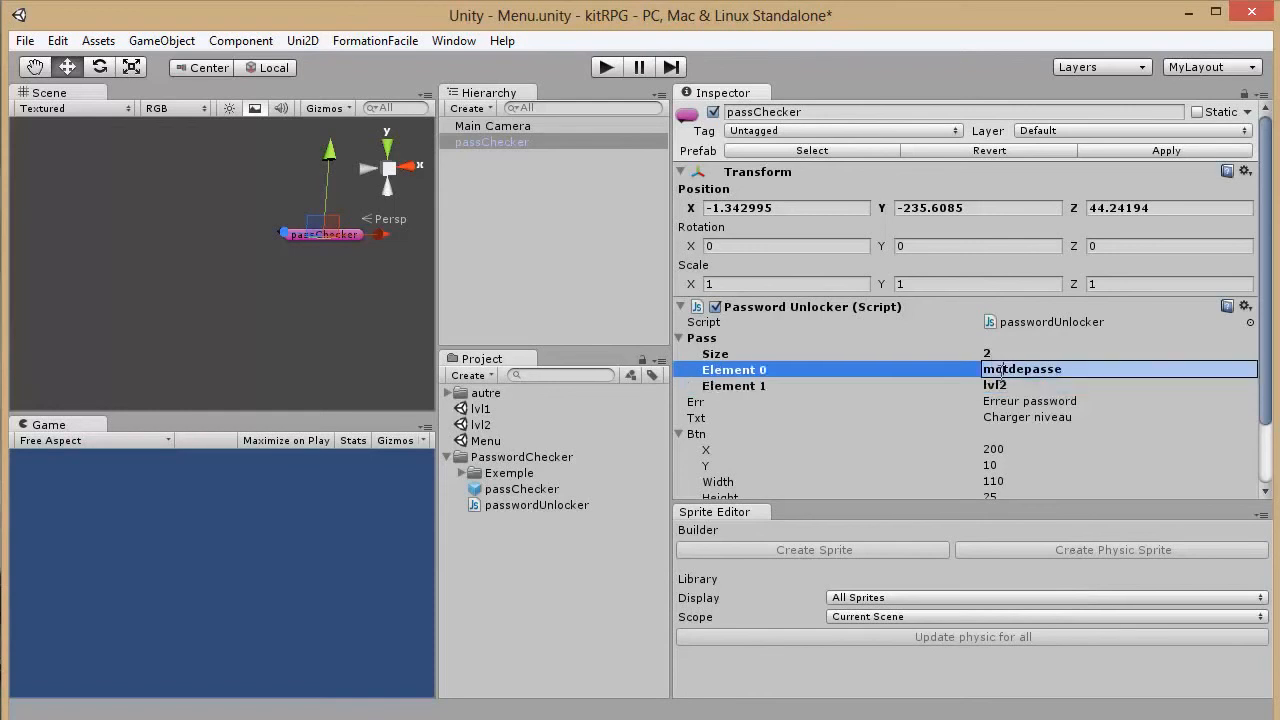
{"action": "left_click", "coordinate": [1004, 385]}
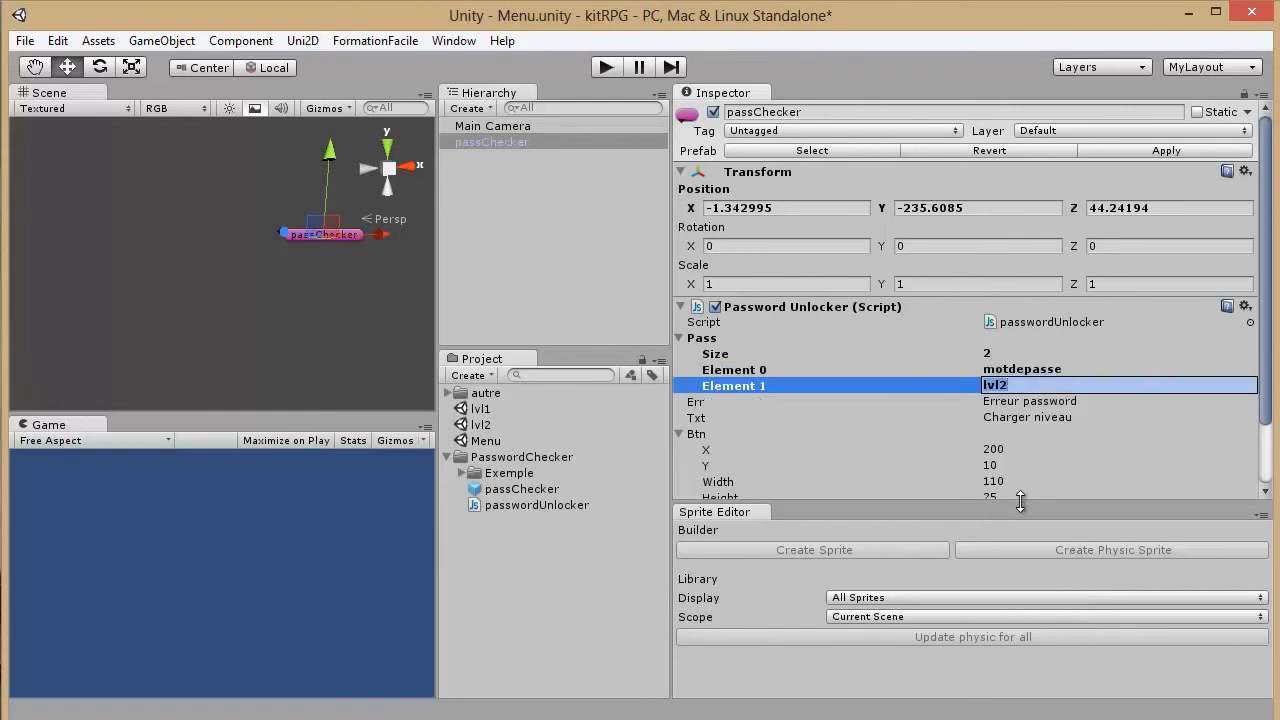
Step: Set the Pass array size to 3 and enter a third level password in Element 2
{"action": "left_click", "coordinate": [1022, 355]}
{"action": "type", "text": "3"}
{"action": "key", "text": "Return"}
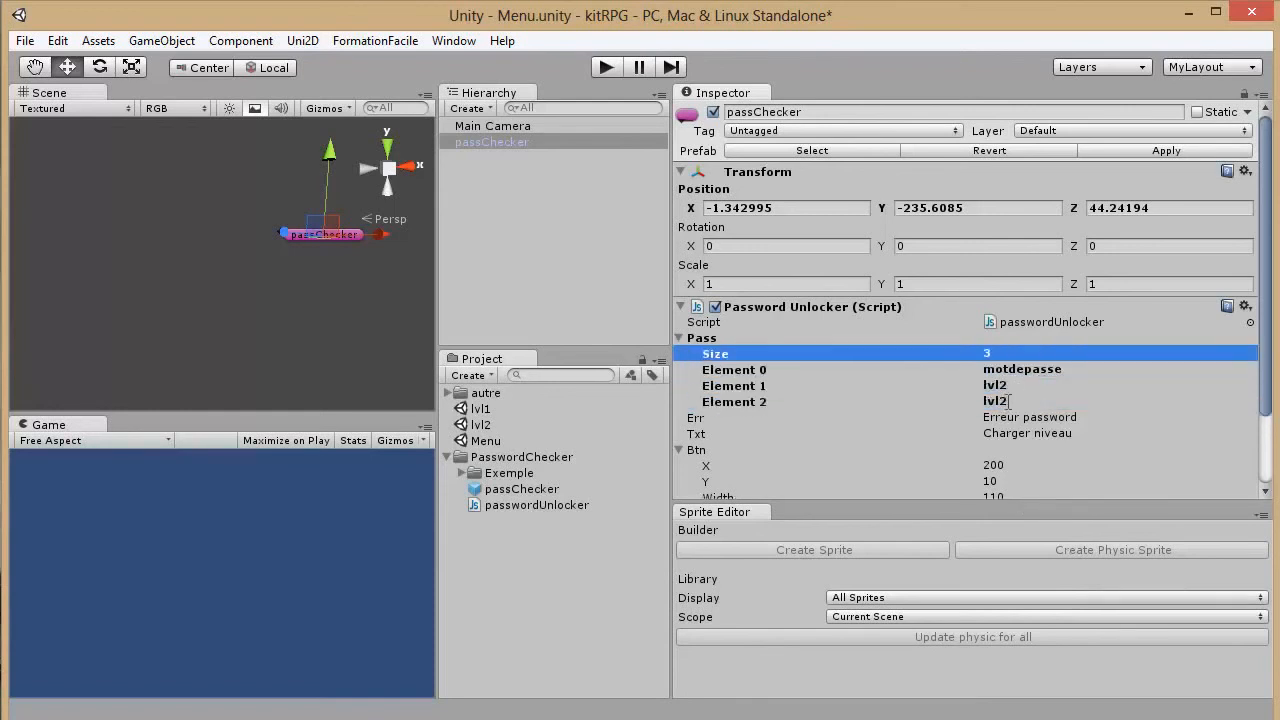
{"action": "left_click", "coordinate": [1030, 401]}
{"action": "type", "text": "fhzefzeblk"}
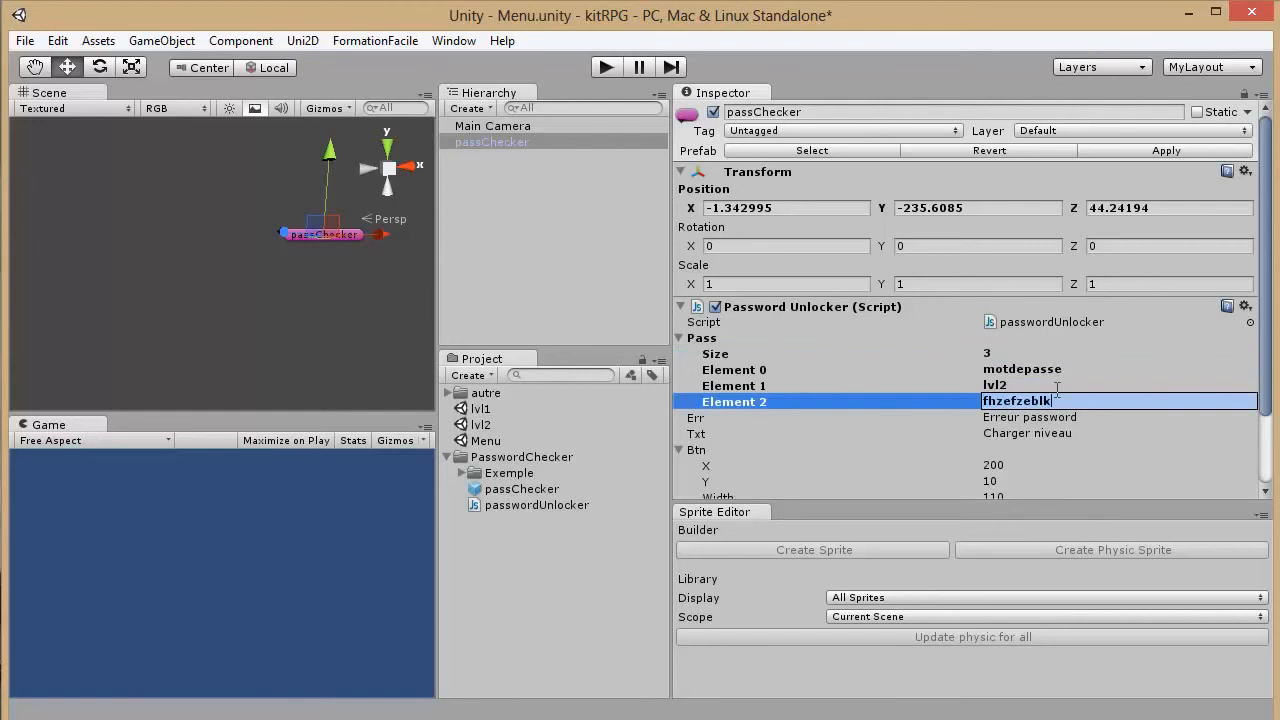
Step: Collapse the Btn settings and examine the Err and Txt text values of the Password Unlocker script
{"action": "left_click", "coordinate": [1122, 451]}
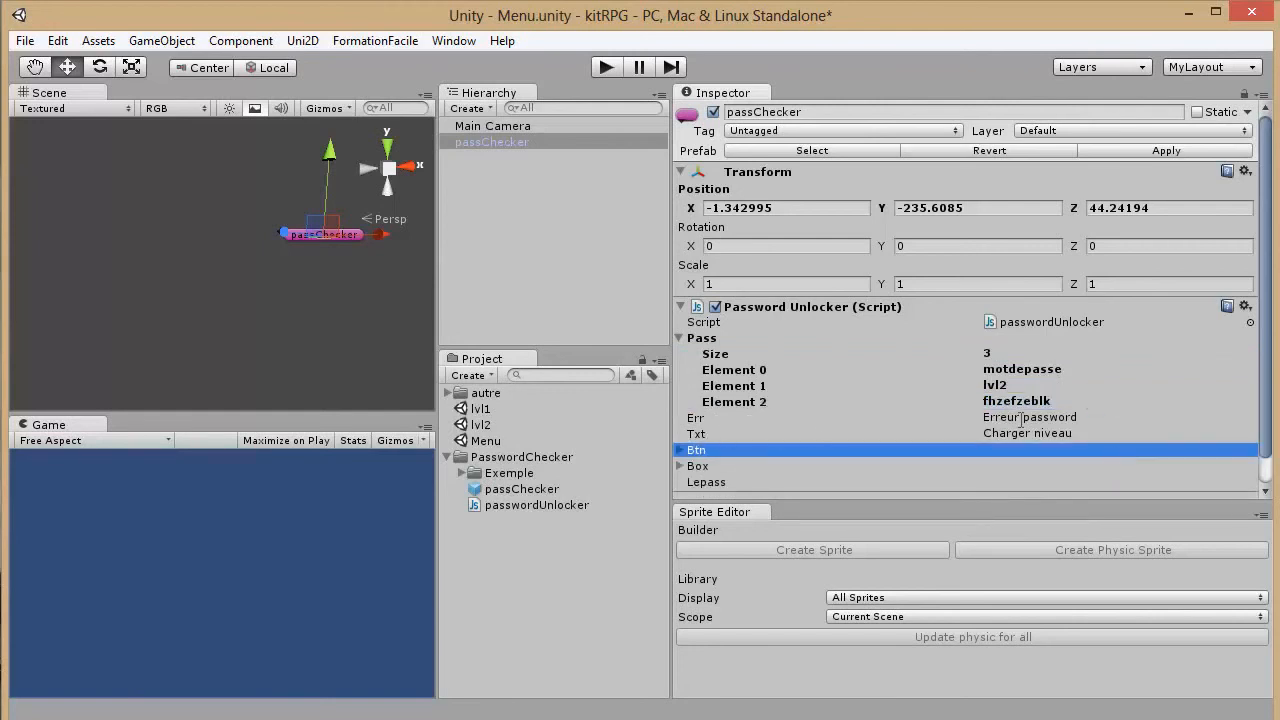
{"action": "left_click", "coordinate": [1018, 421]}
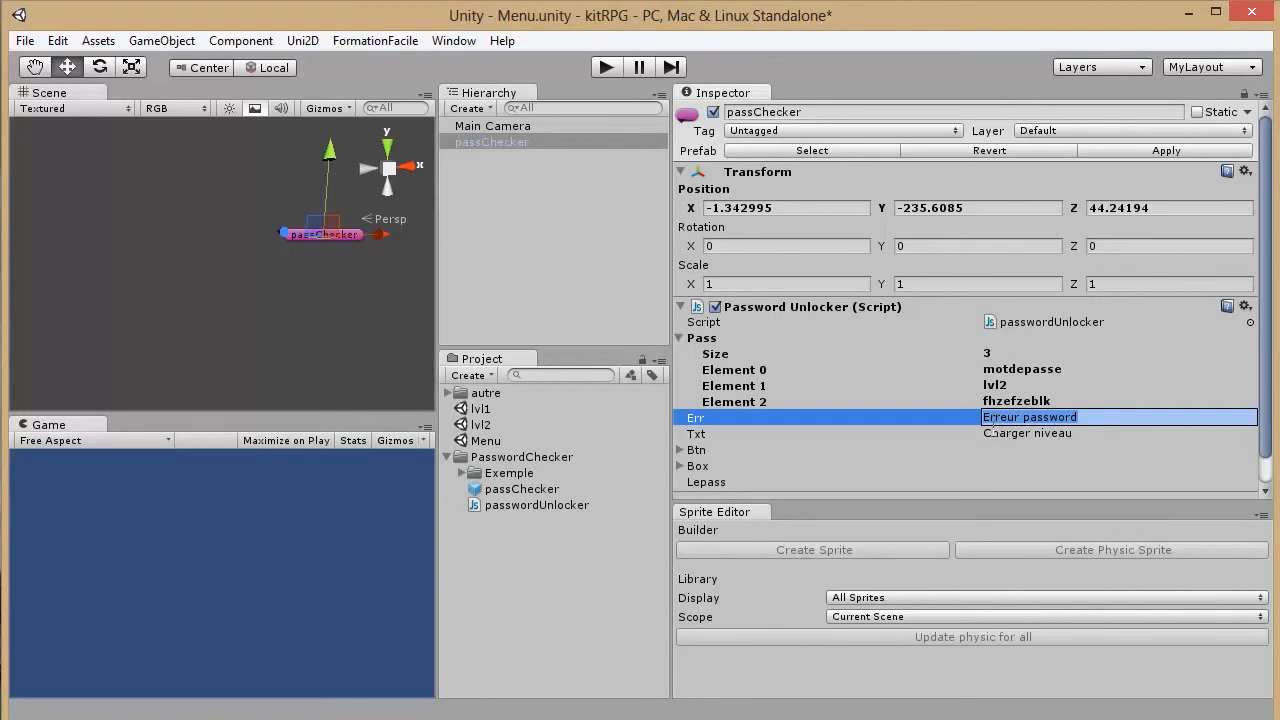
{"action": "left_click", "coordinate": [988, 433]}
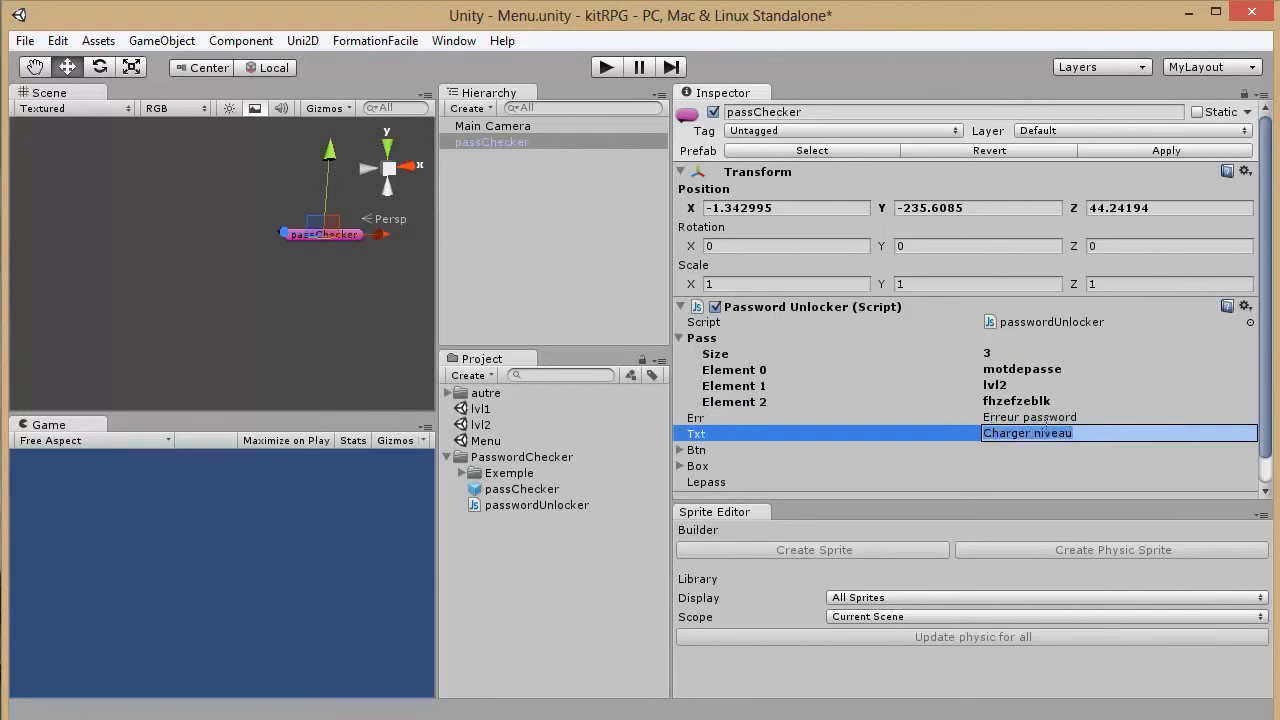
Step: Run the scene with an enlarged game view and move the load button to about X 260.63, Y 72.4
{"action": "left_click", "coordinate": [606, 67]}
{"action": "left_click_drag", "start_coordinate": [446, 215], "coordinate": [678, 215]}
{"action": "left_click", "coordinate": [190, 471]}
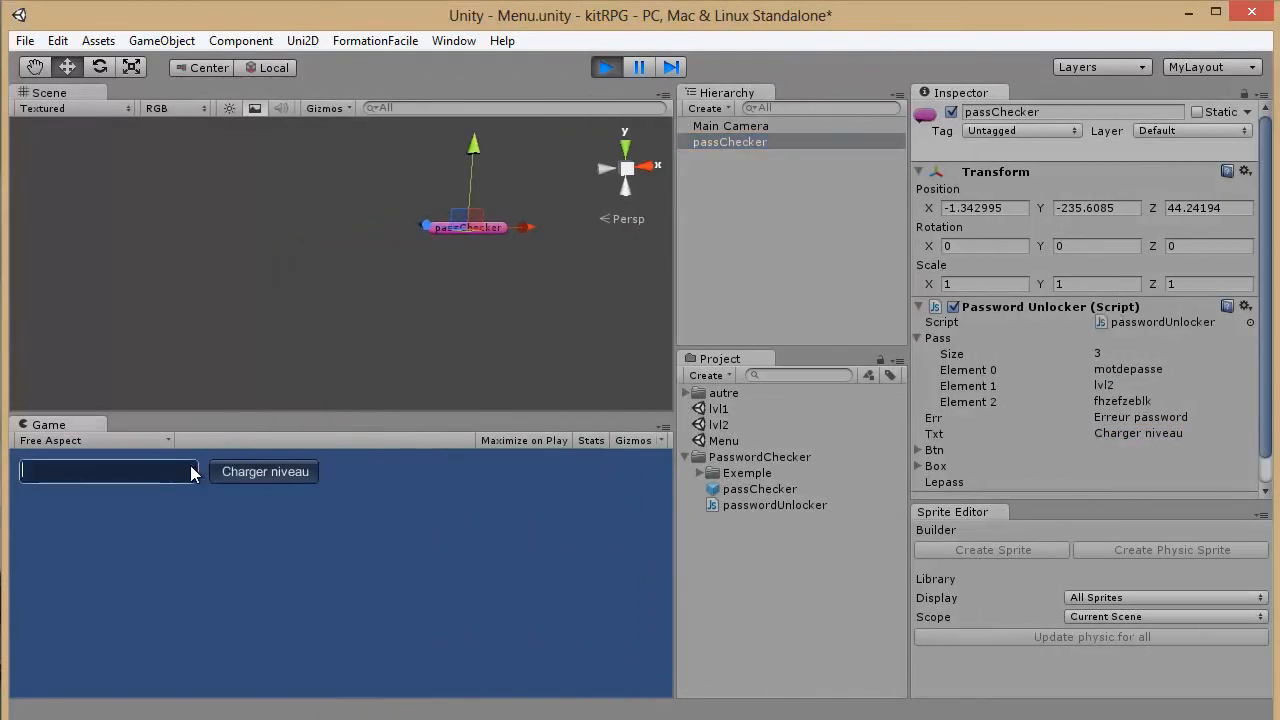
{"action": "left_click", "coordinate": [914, 447]}
{"action": "scroll", "coordinate": [985, 422], "scroll_direction": "down", "scroll_amount": 3}
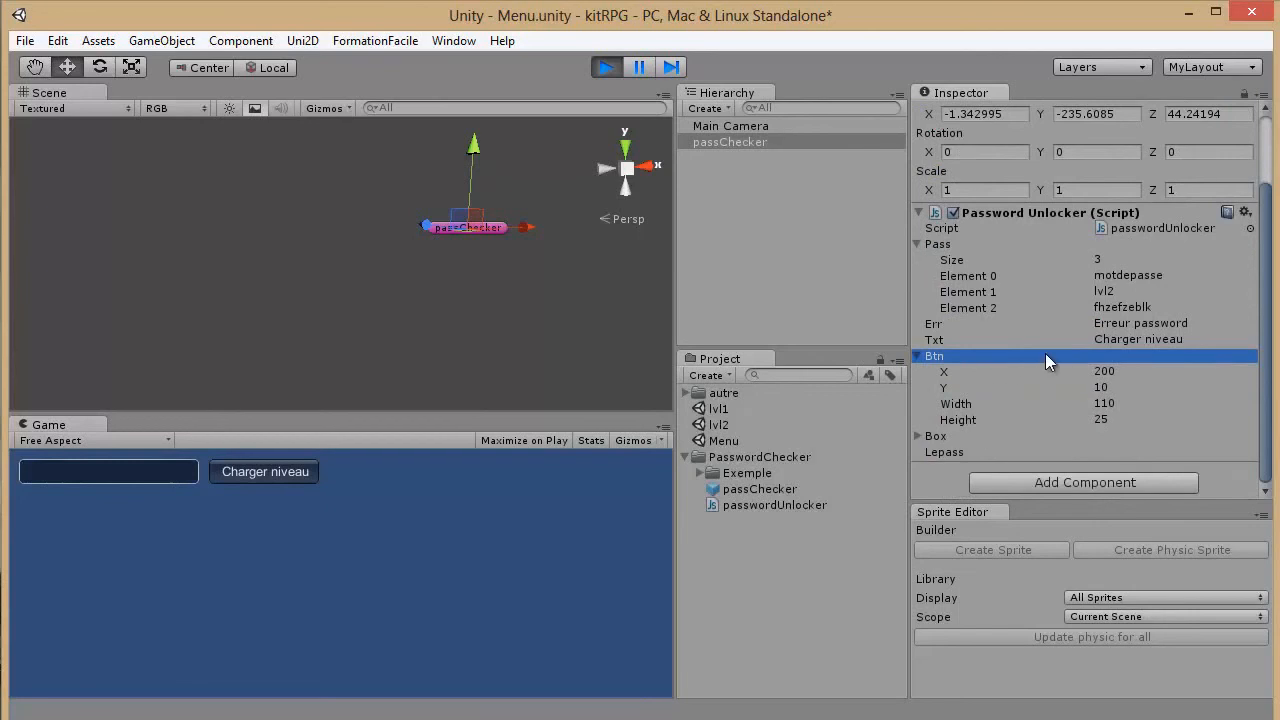
{"action": "left_click_drag", "start_coordinate": [1027, 371], "coordinate": [520, 390]}
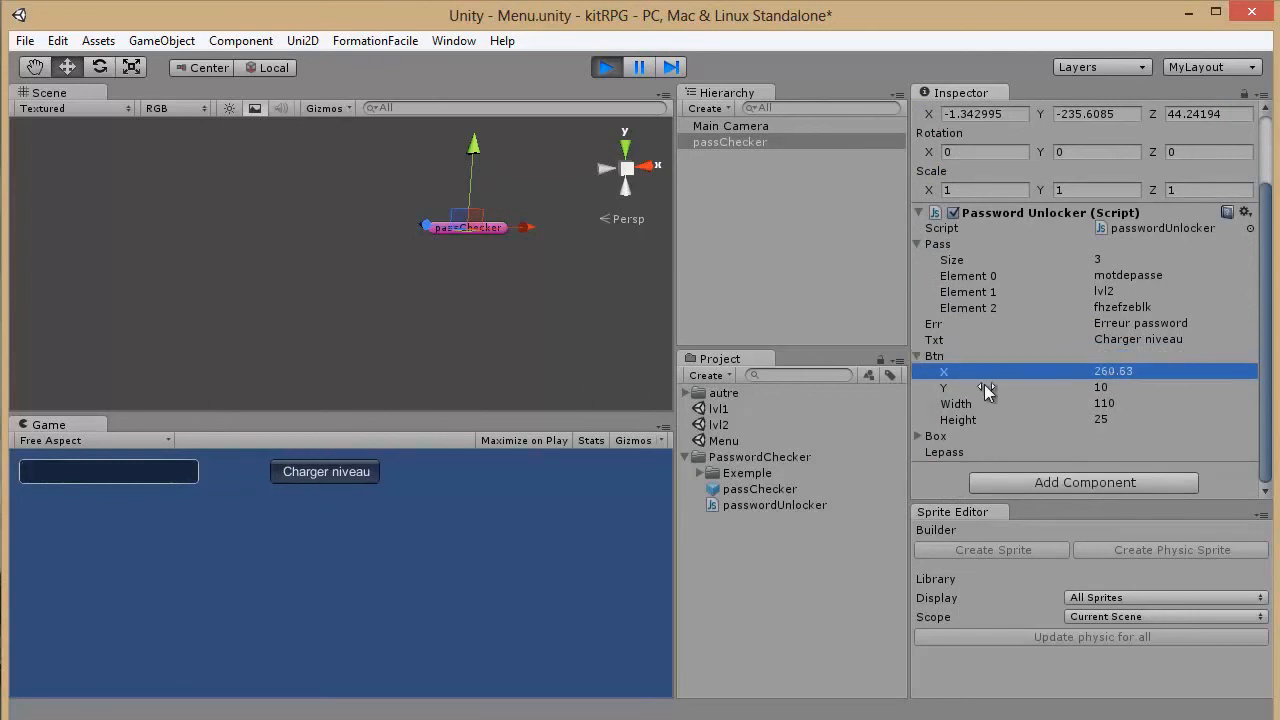
{"action": "left_click_drag", "start_coordinate": [978, 388], "coordinate": [1125, 412]}
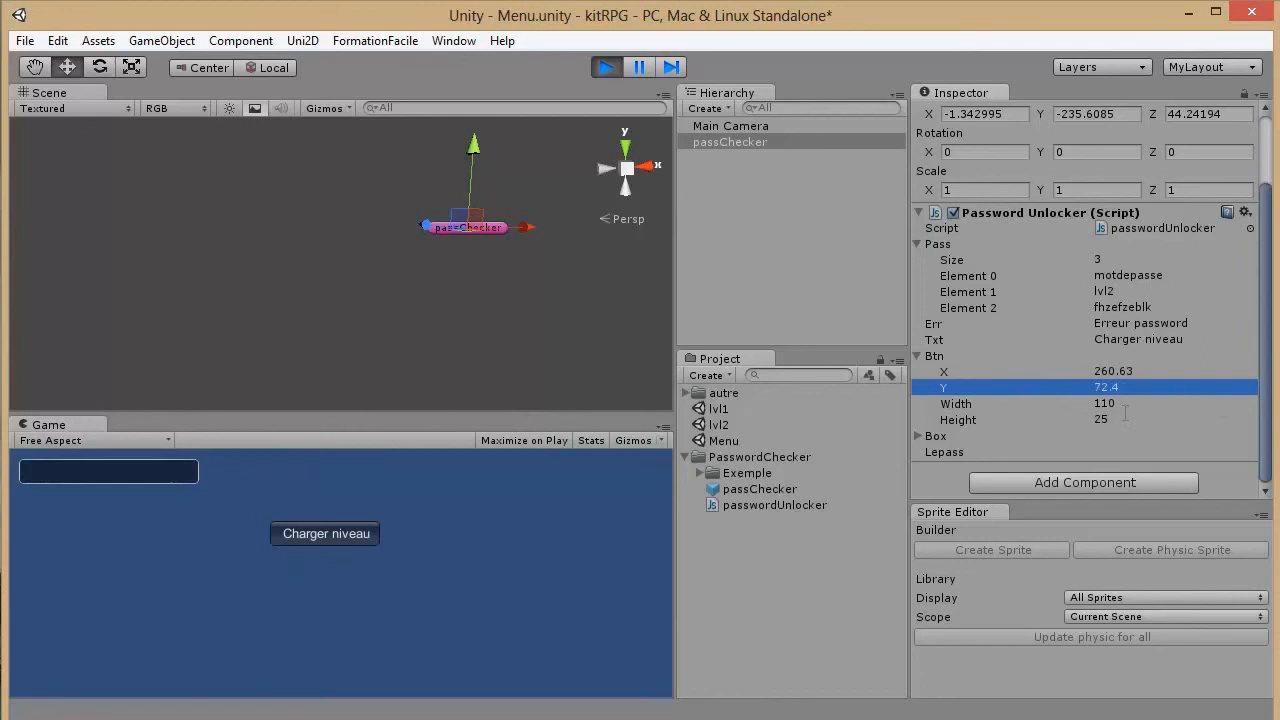
Step: Resize the load button to 203.03 by 121 and the password box to 208.07 by 148.8 at X 49.3, Y 16.48
{"action": "left_click_drag", "start_coordinate": [1025, 404], "coordinate": [950, 474]}
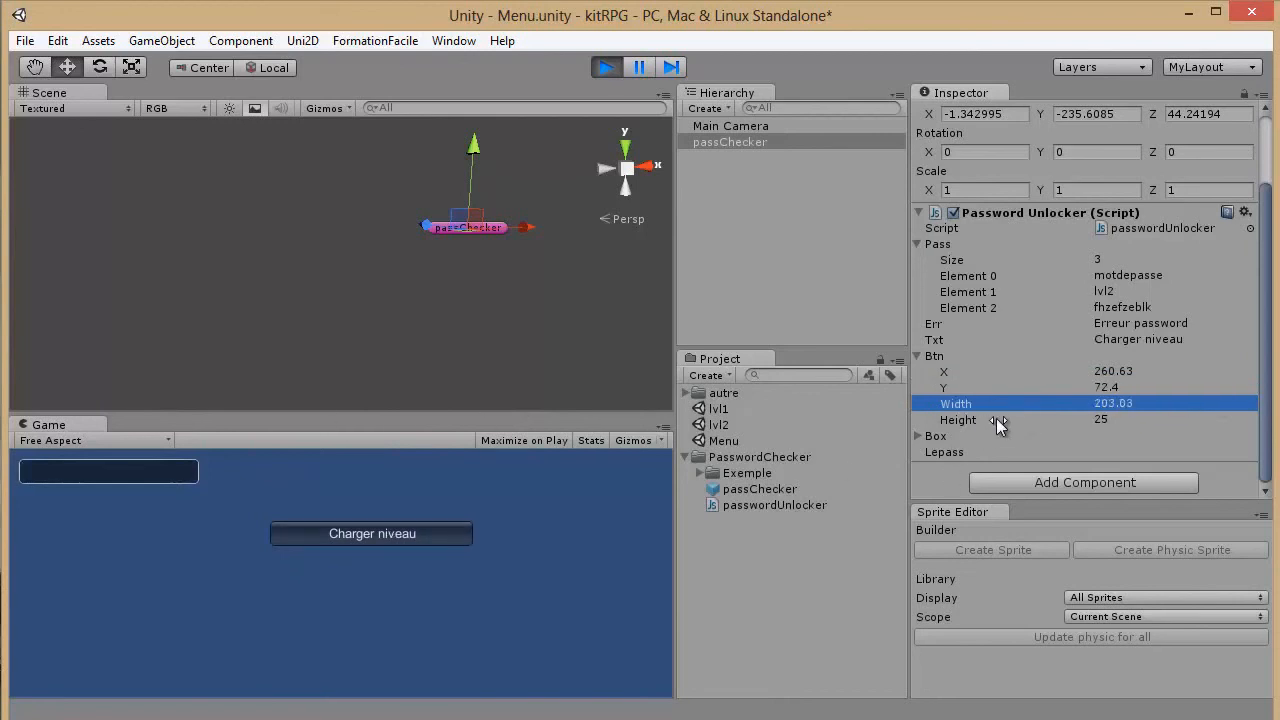
{"action": "mouse_move", "coordinate": [1000, 420]}
{"action": "left_mouse_down"}
{"action": "mouse_move", "coordinate": [1090, 428]}
{"action": "mouse_move", "coordinate": [998, 435]}
{"action": "left_mouse_up"}
{"action": "left_click", "coordinate": [929, 435]}
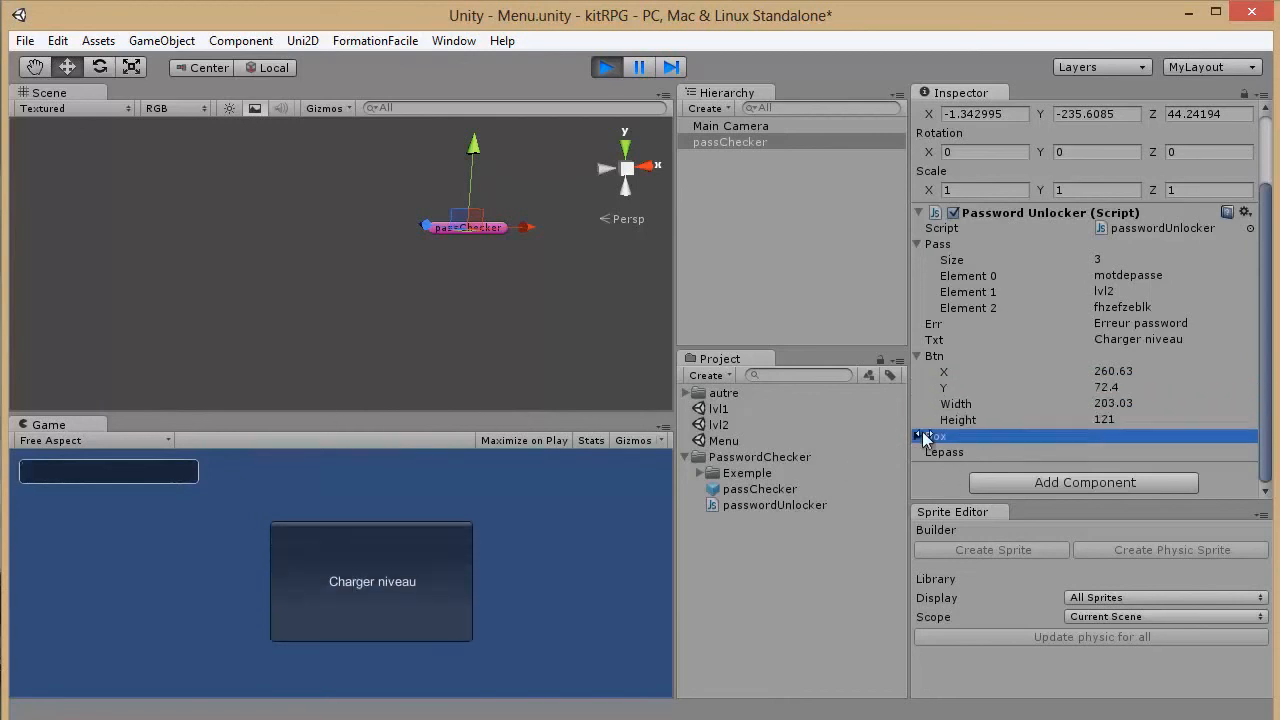
{"action": "scroll", "coordinate": [1022, 370], "scroll_direction": "down", "scroll_amount": 2}
{"action": "left_click_drag", "start_coordinate": [983, 392], "coordinate": [1103, 423]}
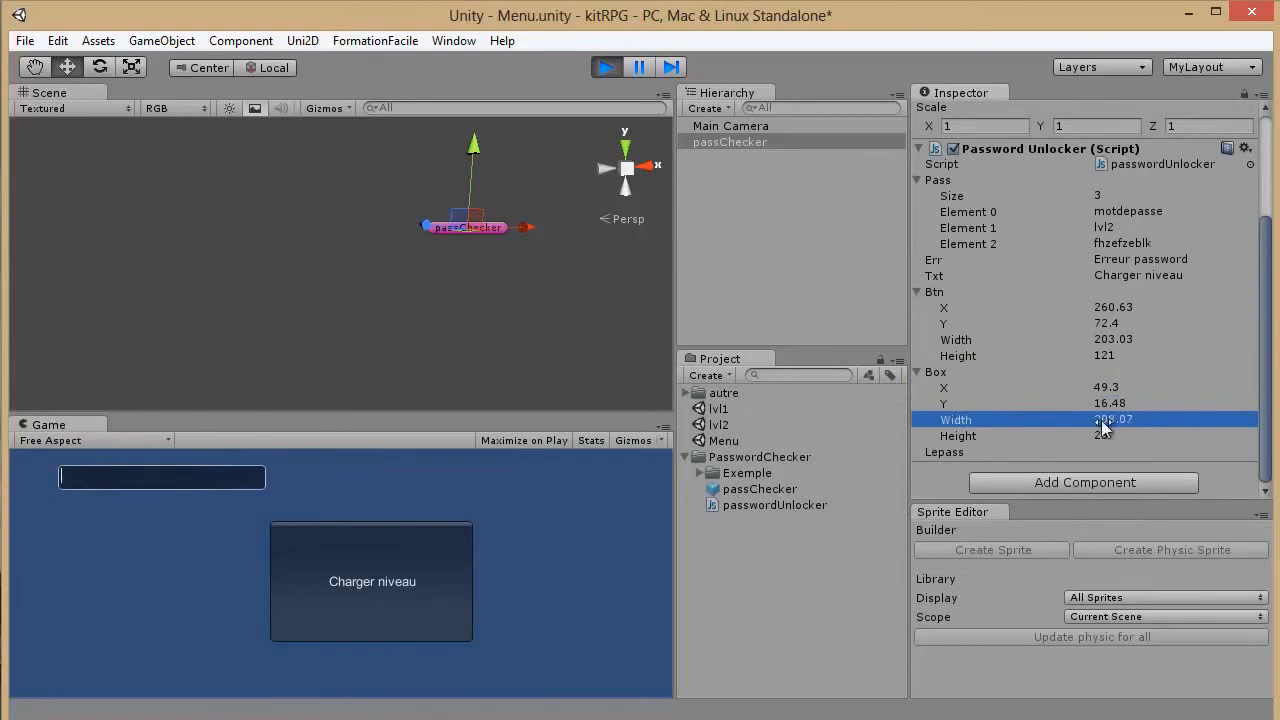
{"action": "left_click_drag", "start_coordinate": [1005, 438], "coordinate": [1272, 430]}
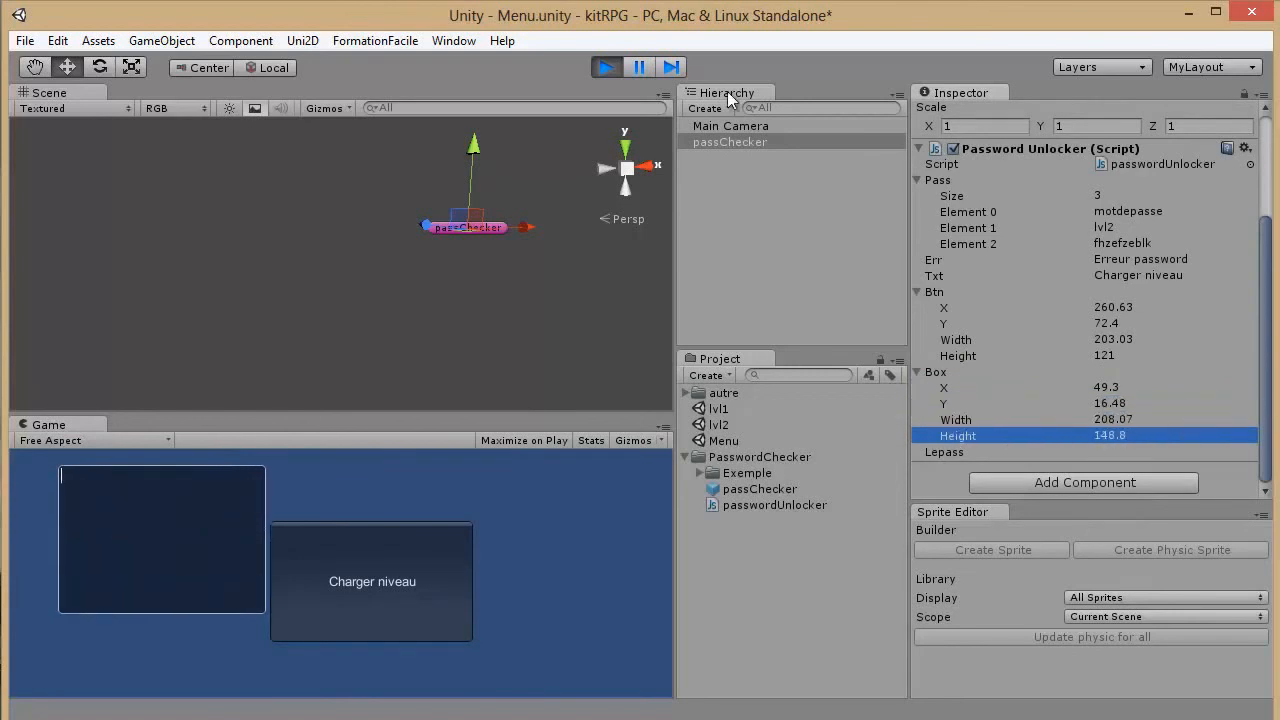
Step: Stop the running scene and collapse the Btn and Box settings of the Password Unlocker script
{"action": "key", "text": "ctrl+p"}
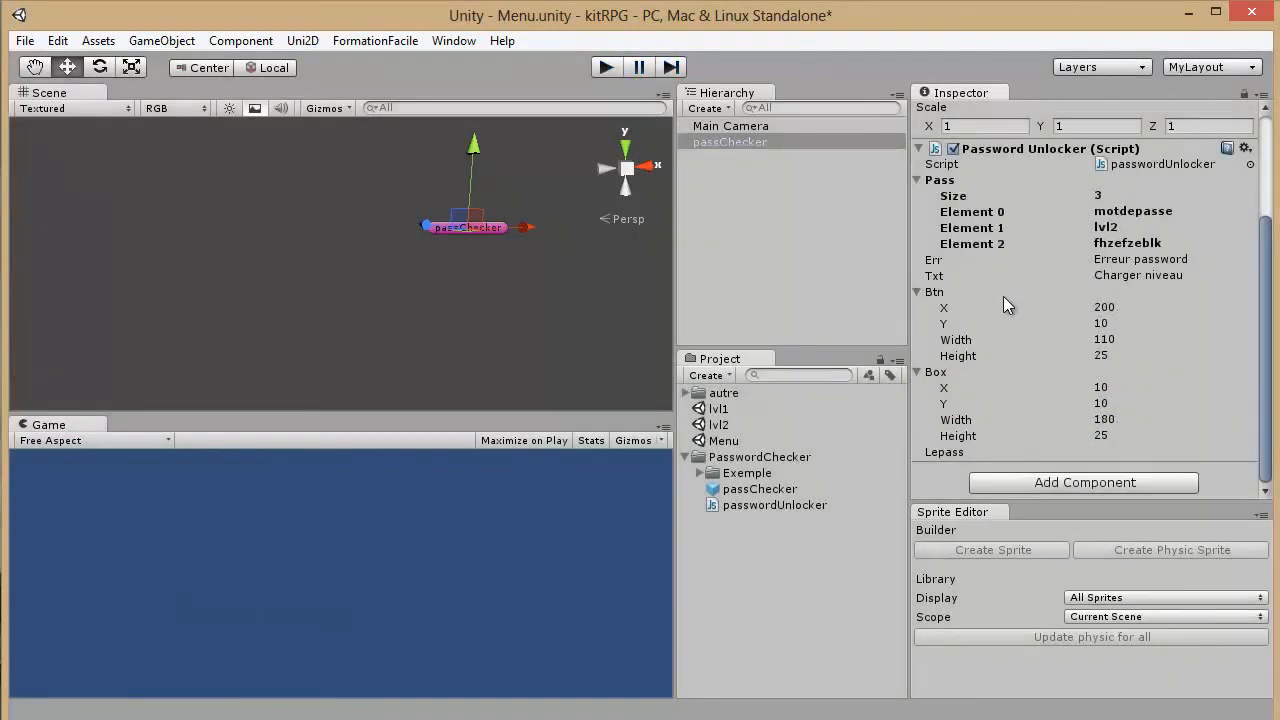
{"action": "left_click", "coordinate": [916, 291]}
{"action": "left_click", "coordinate": [917, 371]}
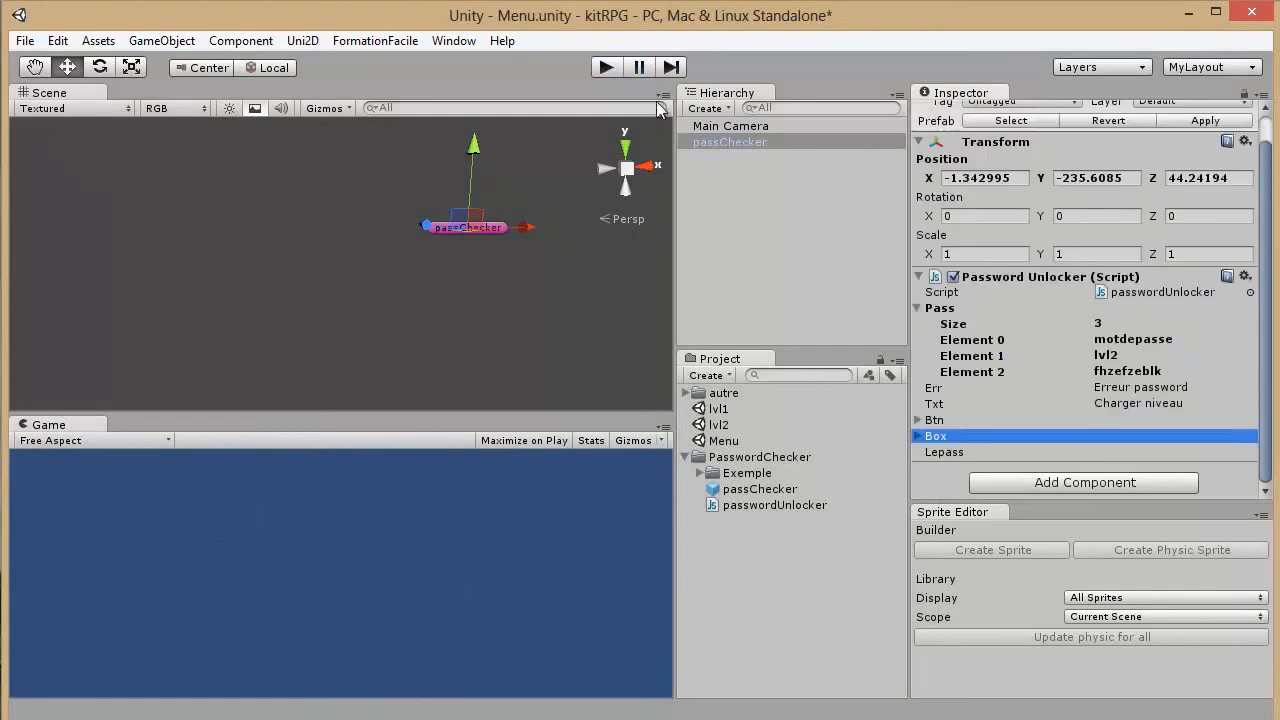
Step: Run the Menu scene and test the level loader with two incorrect passwords in the password box
{"action": "left_click", "coordinate": [604, 72]}
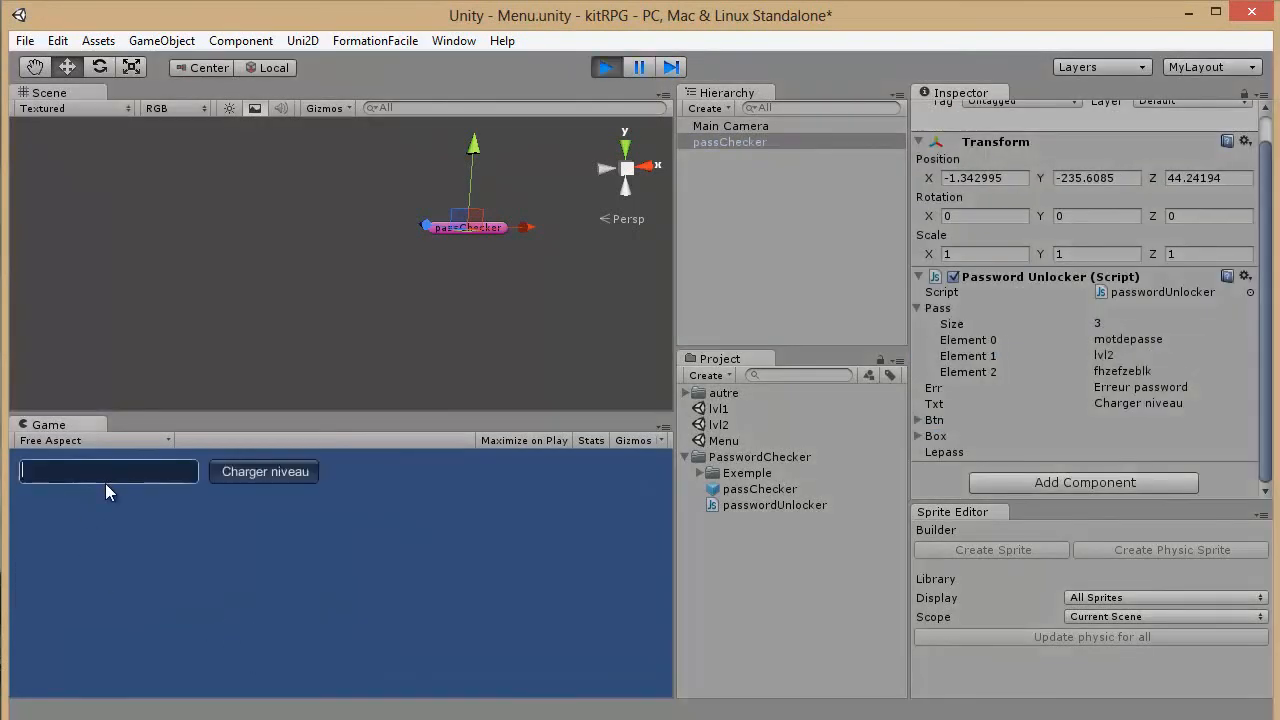
{"action": "left_click", "coordinate": [105, 478]}
{"action": "type", "text": "fefzekjgh nr"}
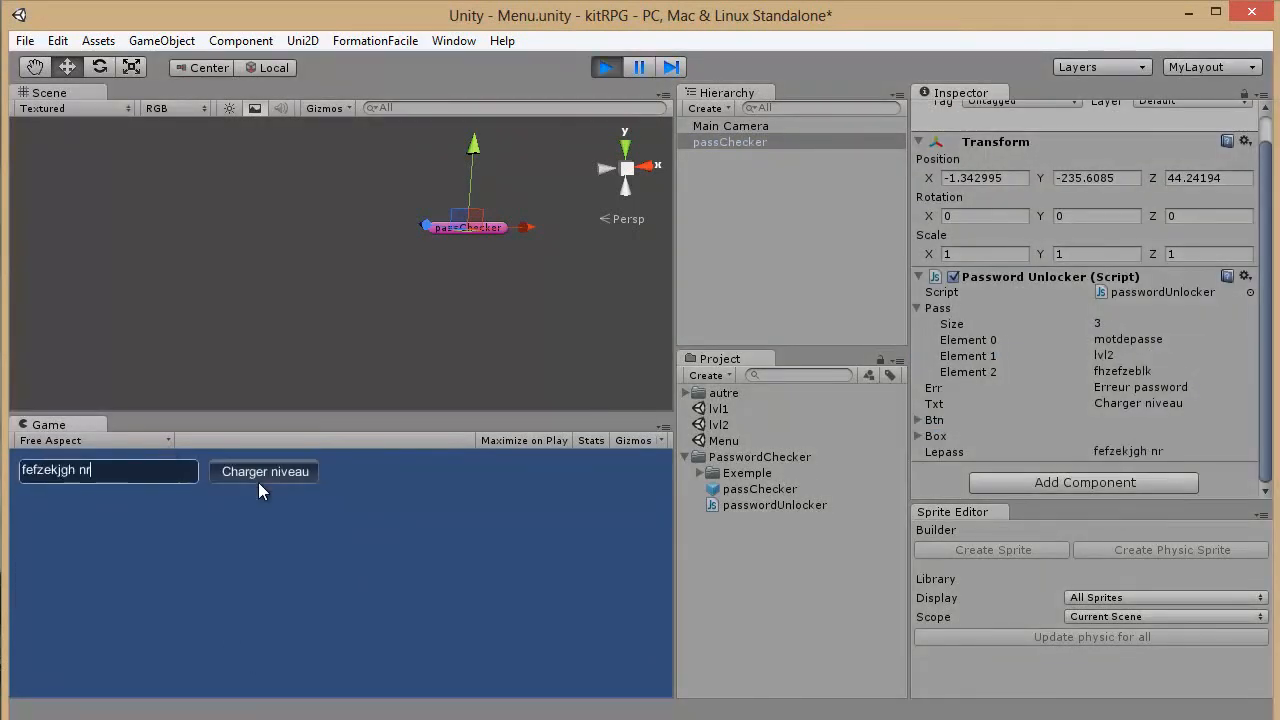
{"action": "left_click", "coordinate": [264, 478]}
{"action": "left_click_drag", "start_coordinate": [153, 473], "coordinate": [14, 486]}
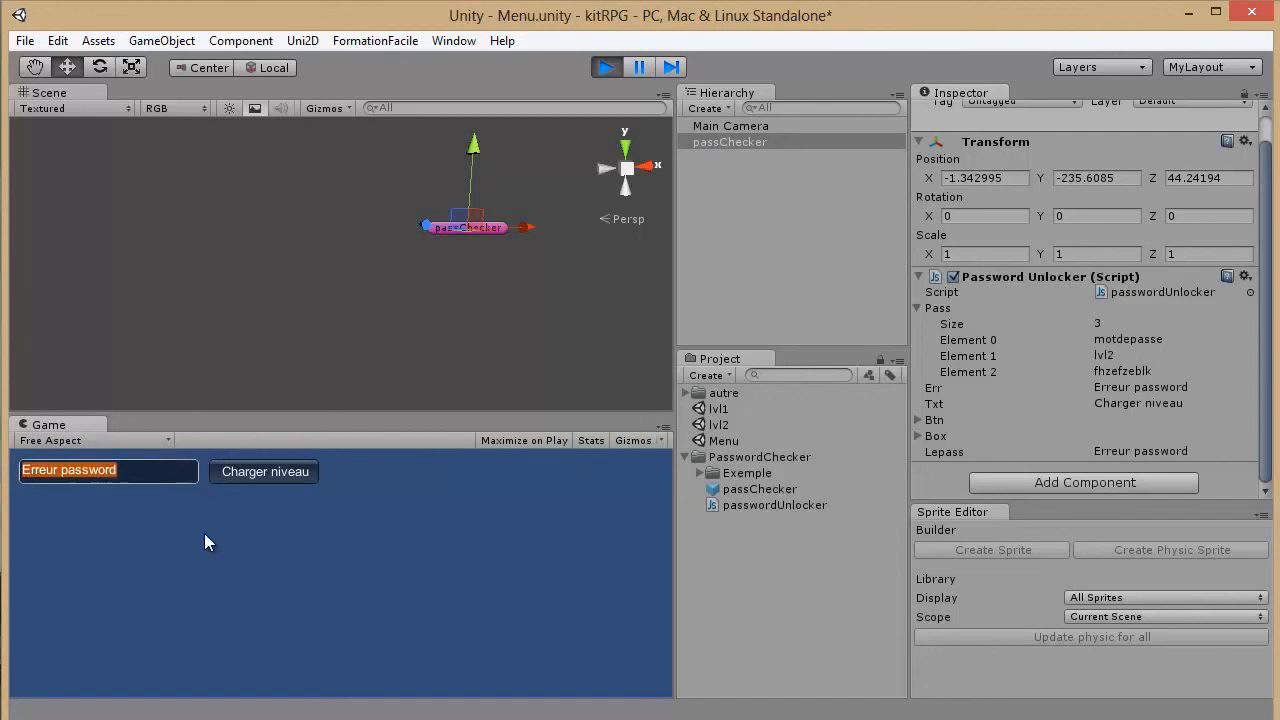
{"action": "type", "text": "5165464"}
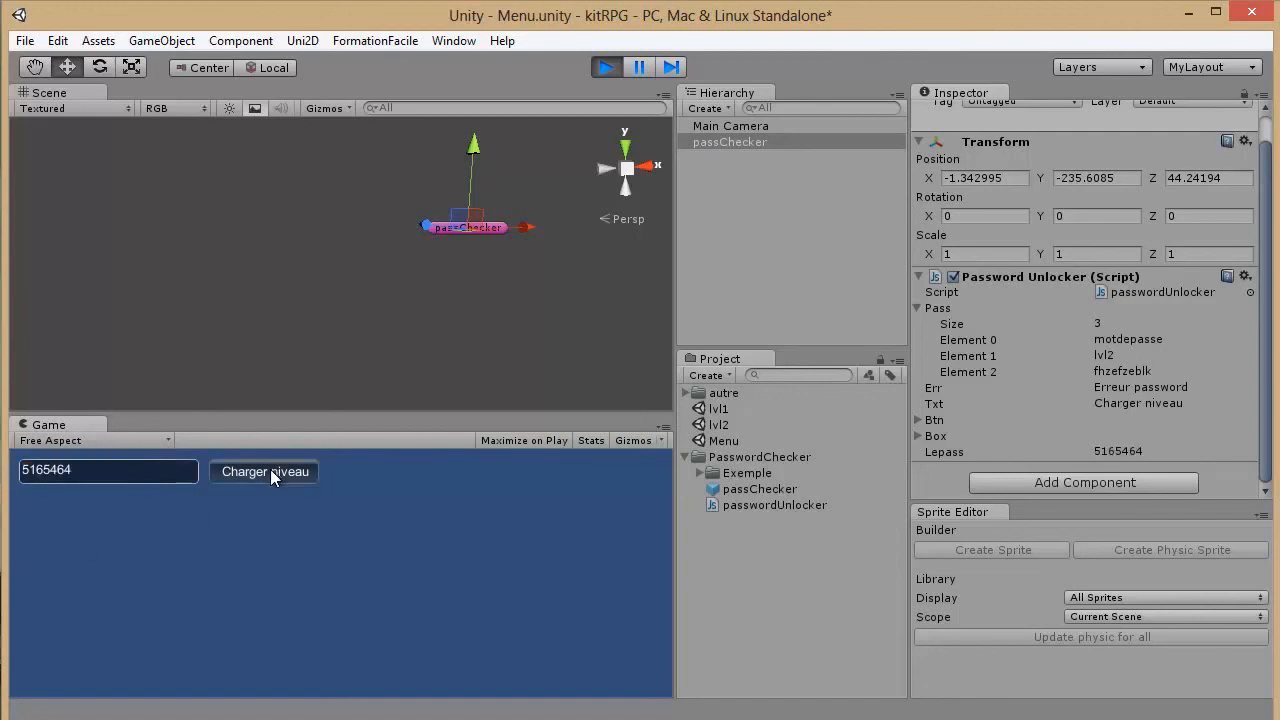
{"action": "left_click", "coordinate": [268, 471]}
Step: Replace the password box text with the Element 0 level password, load its level, and stop the scene
{"action": "left_click_drag", "start_coordinate": [162, 472], "coordinate": [7, 484]}
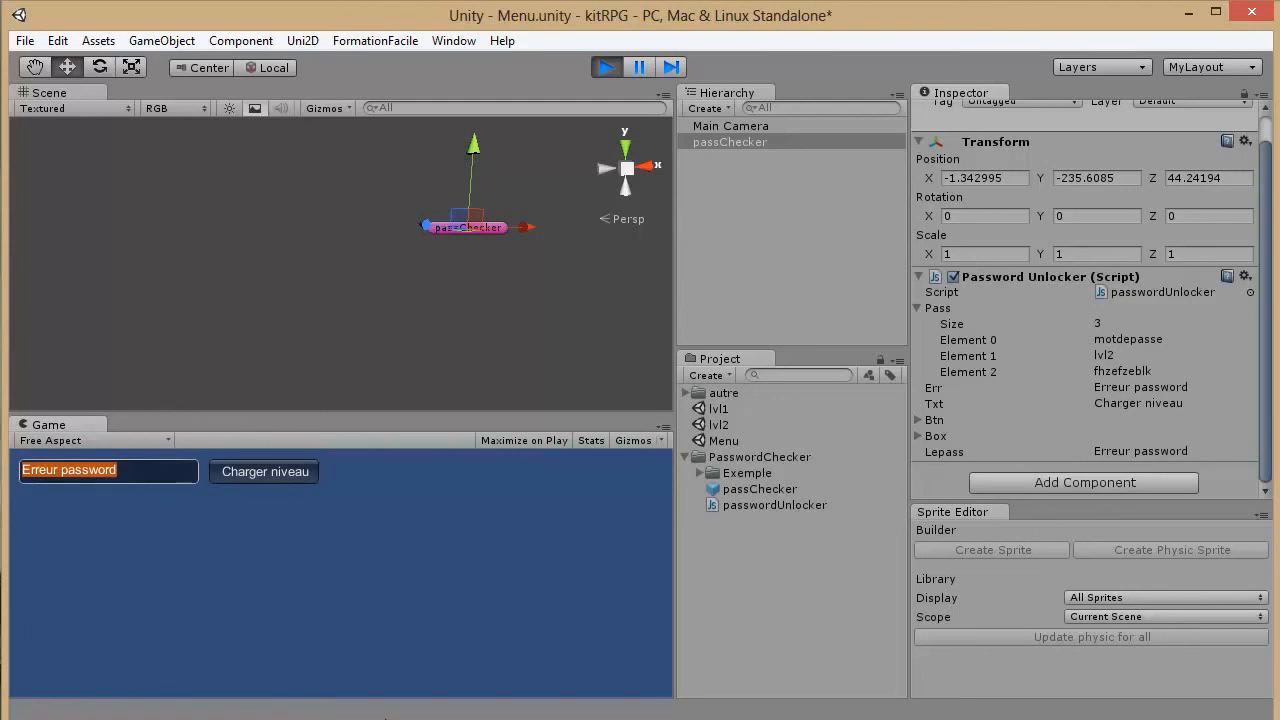
{"action": "type", "text": "motdepasse"}
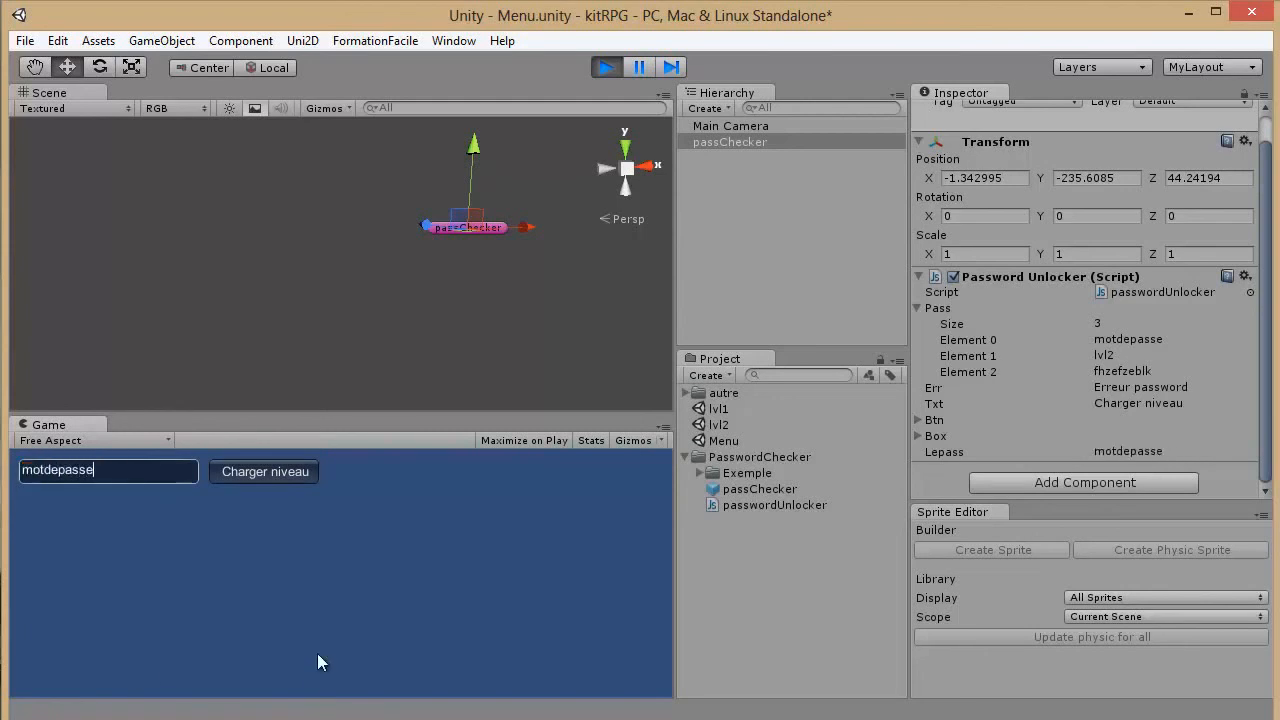
{"action": "left_click", "coordinate": [230, 467]}
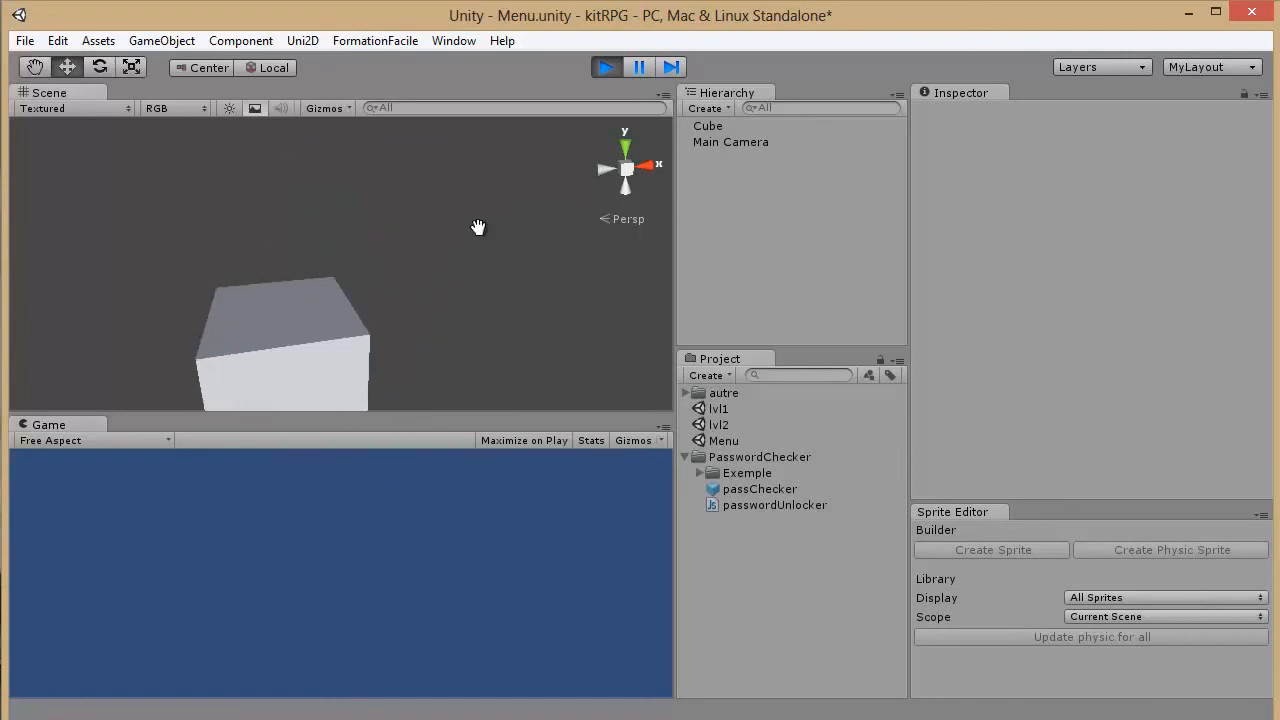
{"action": "left_click", "coordinate": [607, 67]}
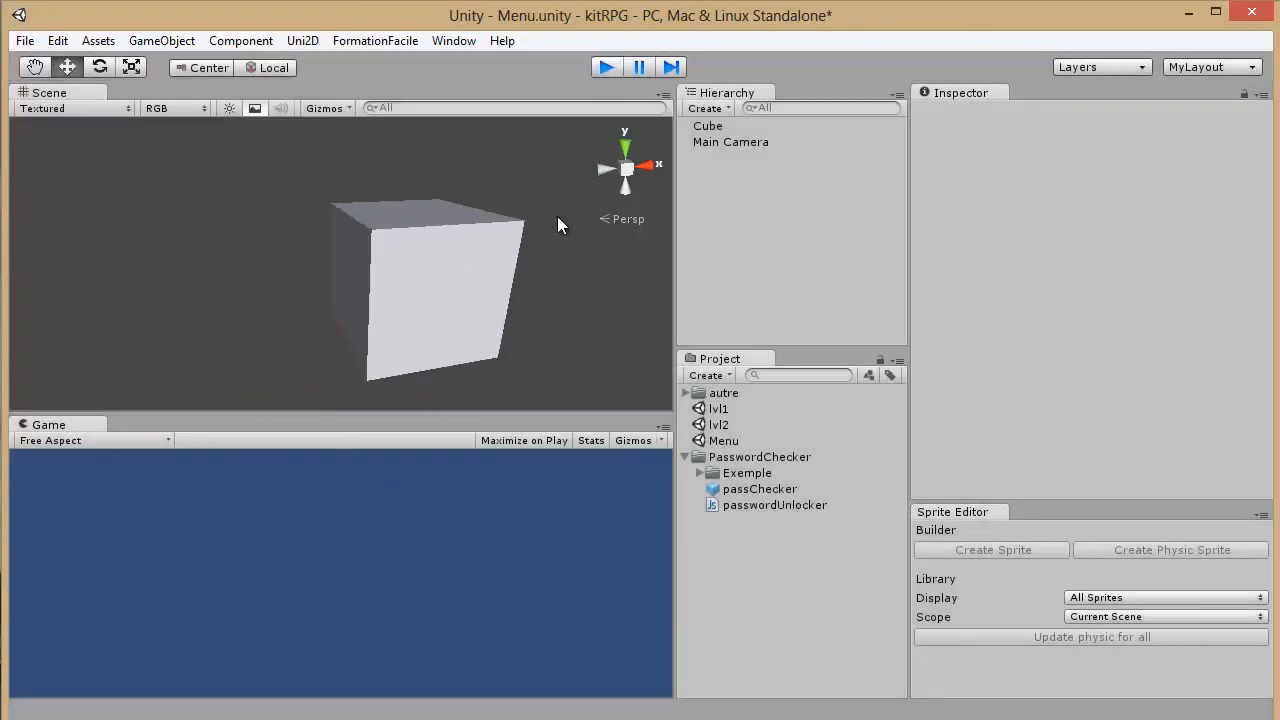
Step: Run the Menu scene again, load the level using the Element 1 level password, and stop the scene
{"action": "left_click", "coordinate": [605, 67]}
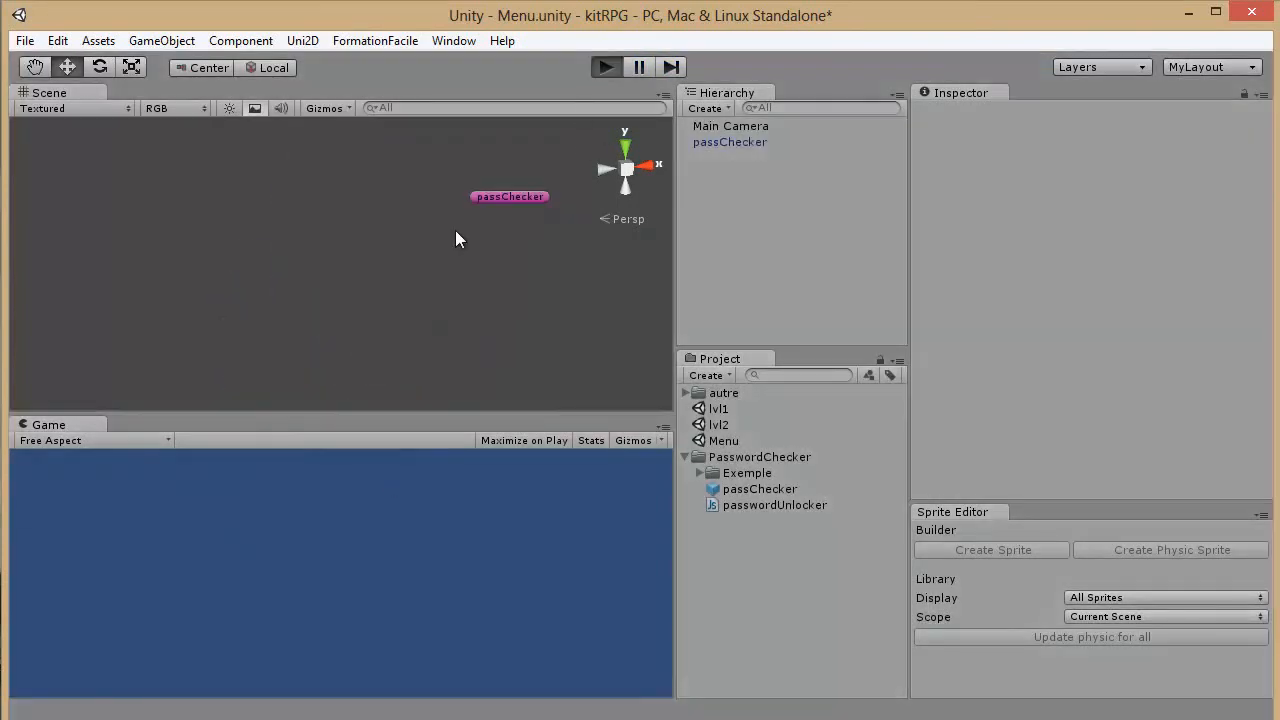
{"action": "type", "text": "lvl2"}
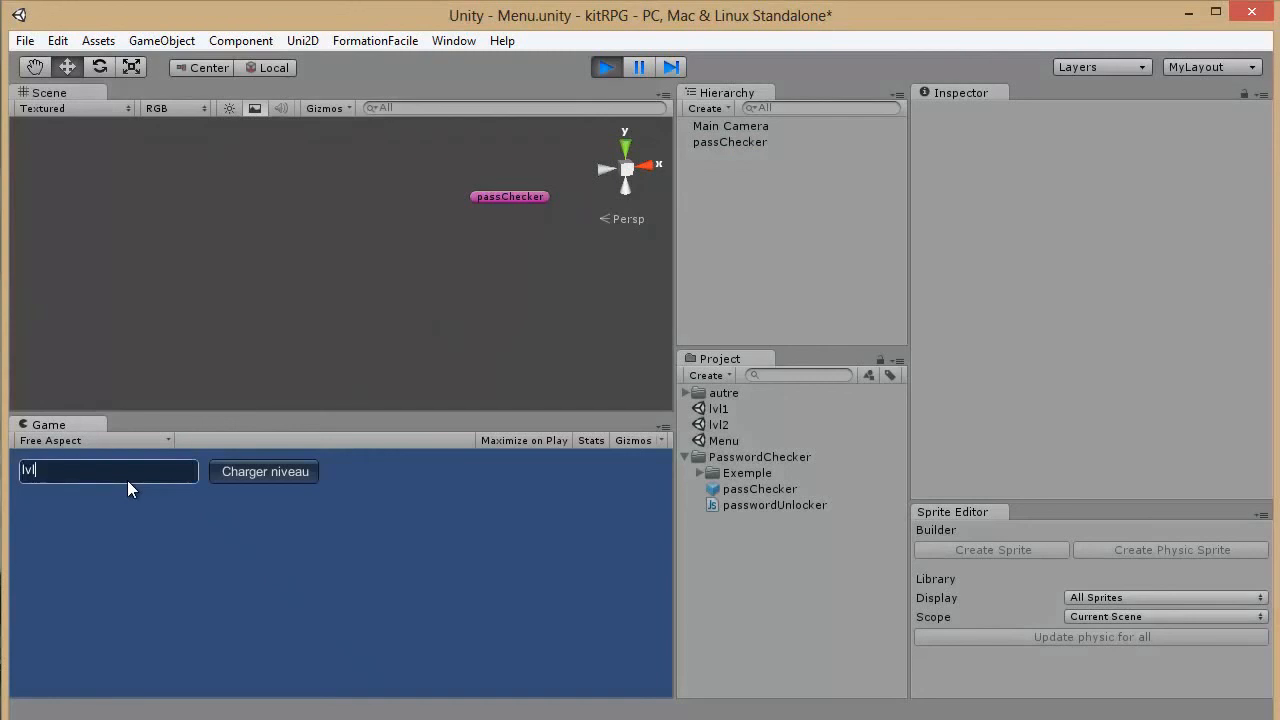
{"action": "left_click", "coordinate": [291, 476]}
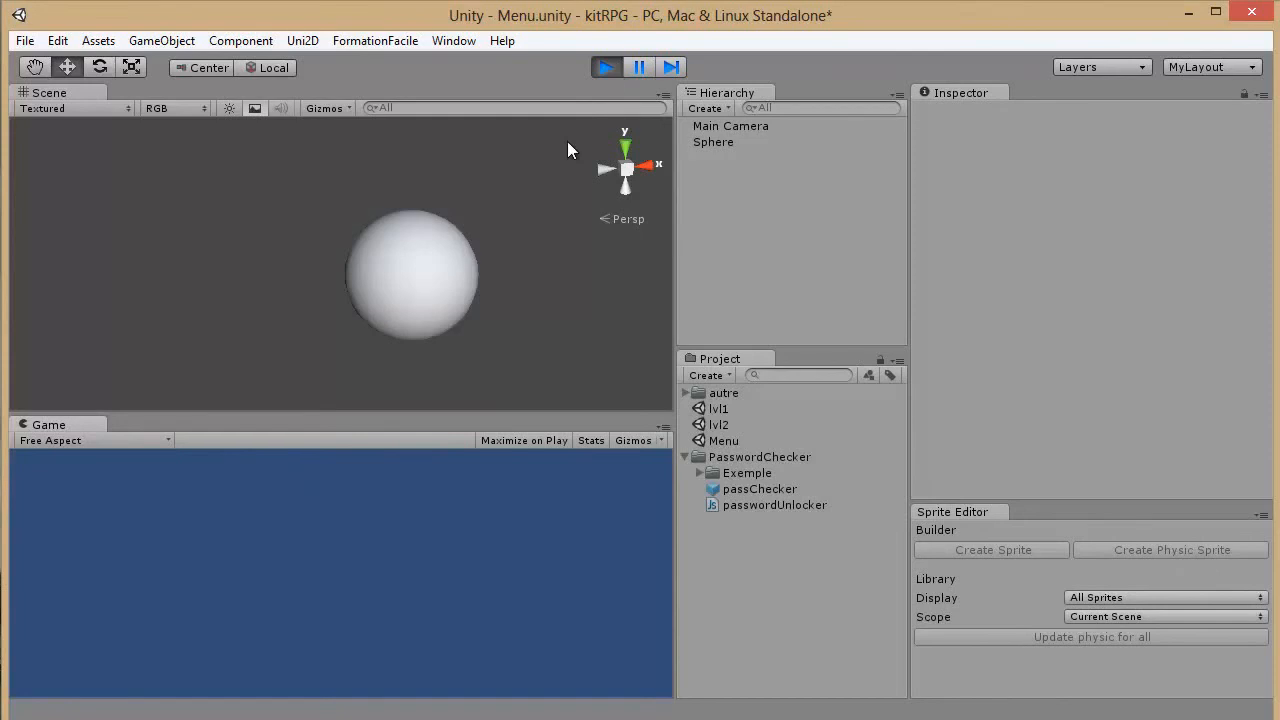
{"action": "left_click", "coordinate": [606, 68]}
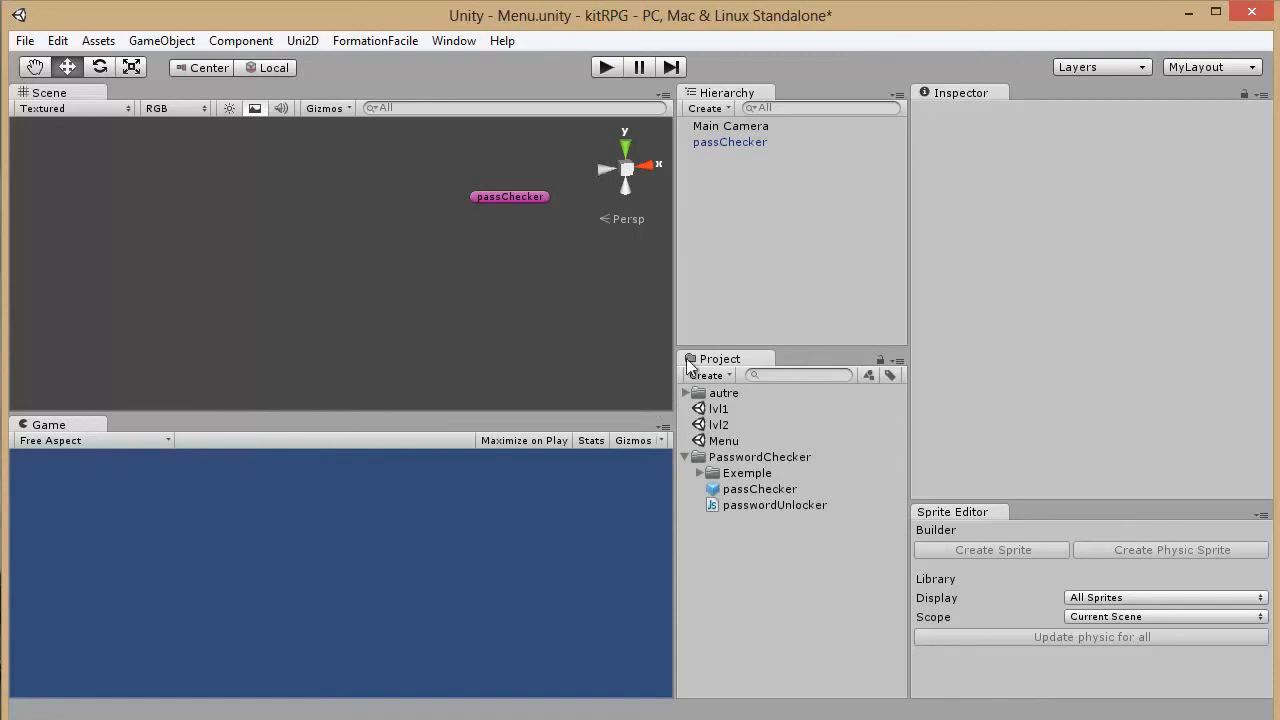
{"action": "right_click_drag", "start_coordinate": [405, 290], "coordinate": [448, 244]}
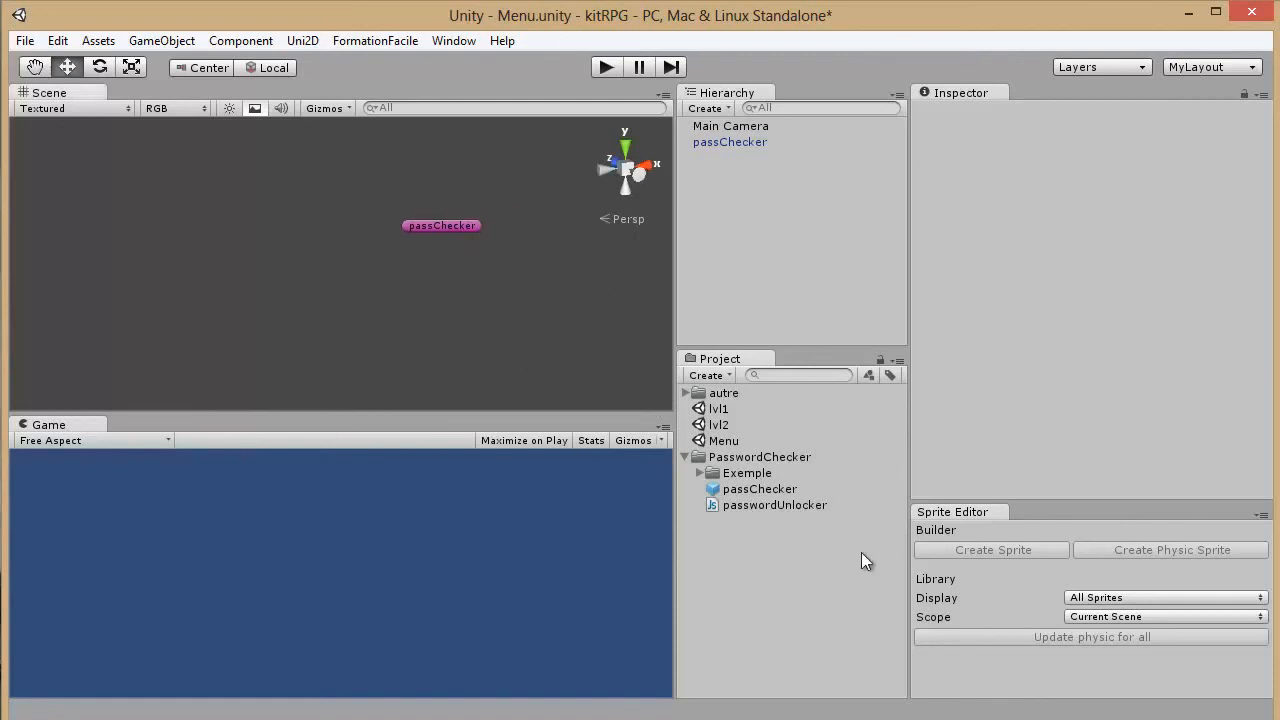